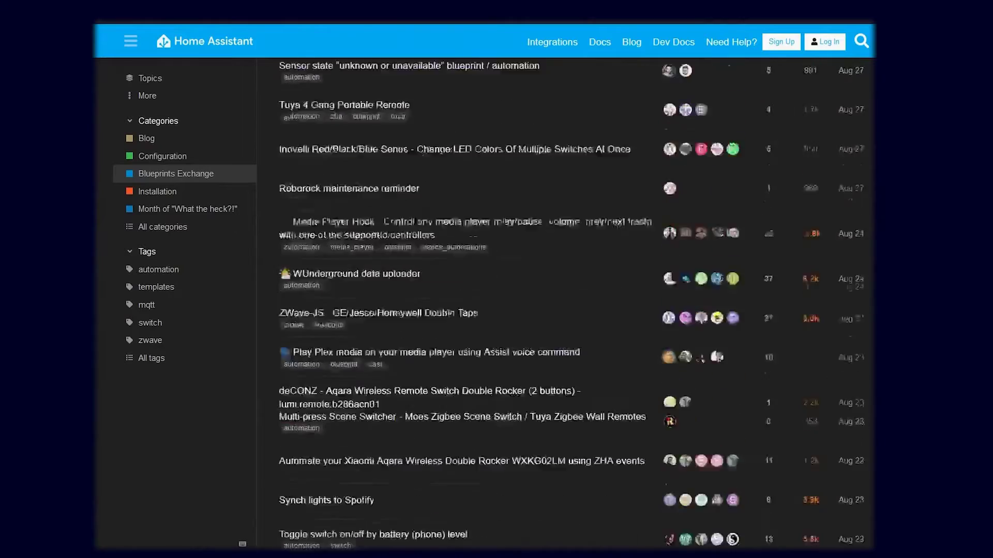
{"action": "scroll", "coordinate": [568, 300], "scroll_direction": "down", "scroll_amount": 10}
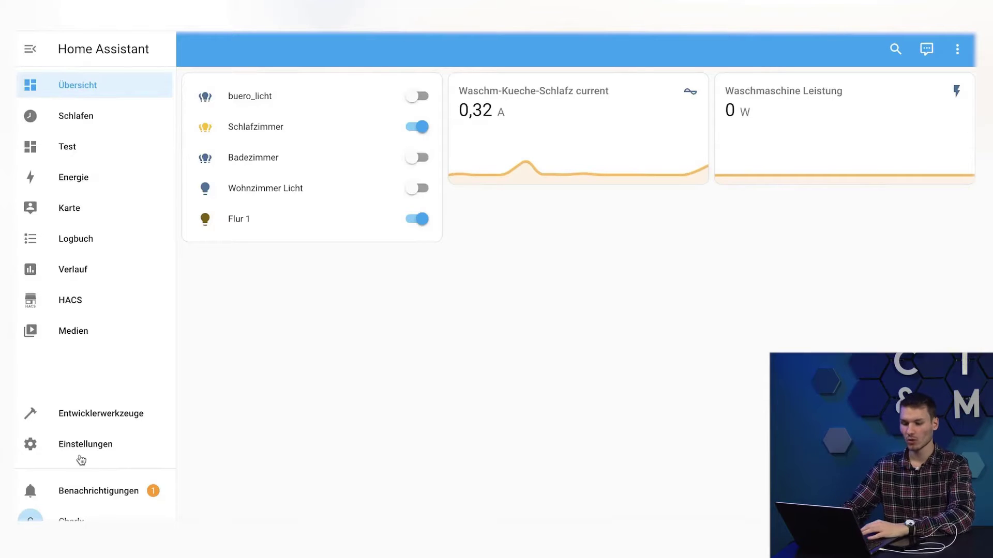
Create a blank automation with an MQTT trigger on /lichtschater1 with payload ON.
{"action": "left_click", "coordinate": [81, 454]}
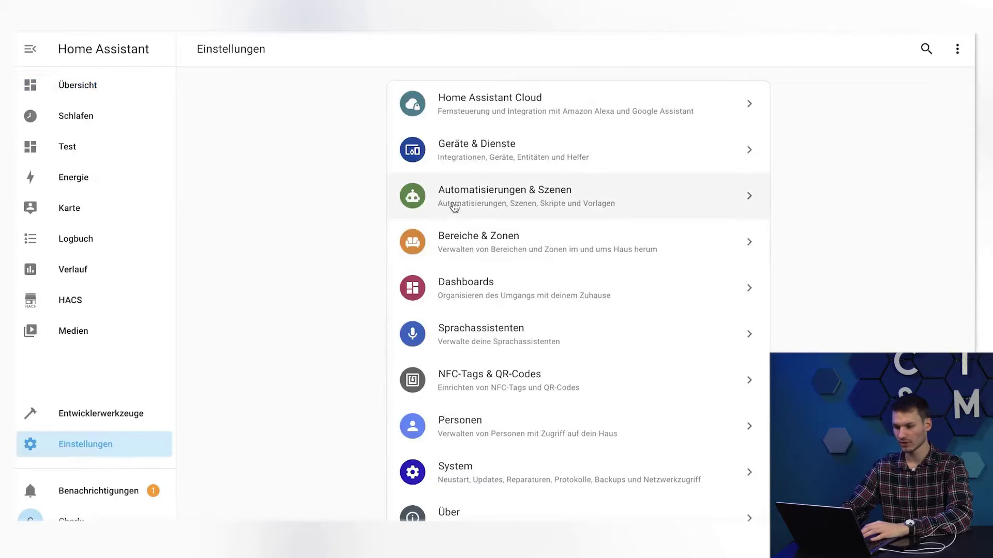
{"action": "left_click", "coordinate": [454, 207]}
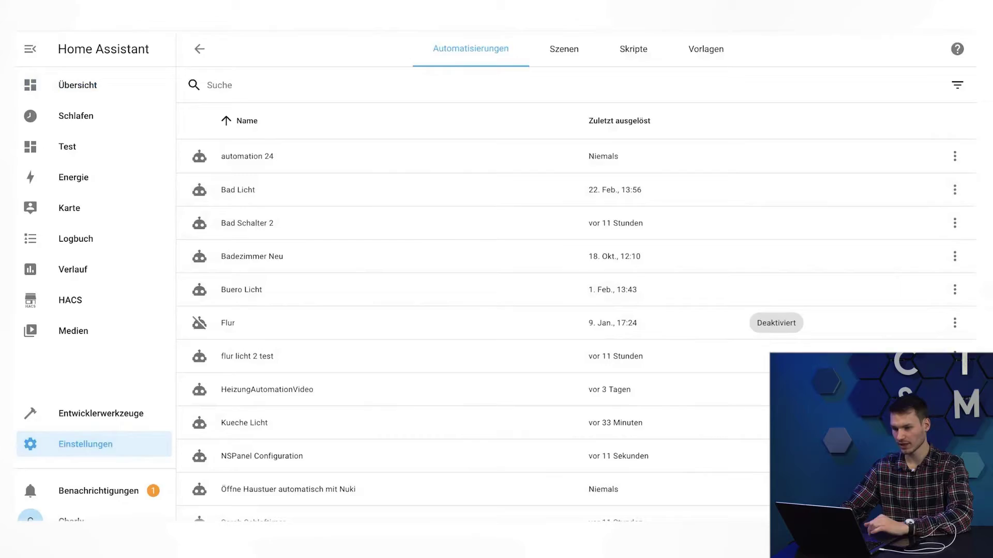
{"action": "left_click", "coordinate": [921, 510]}
{"action": "left_click", "coordinate": [366, 194]}
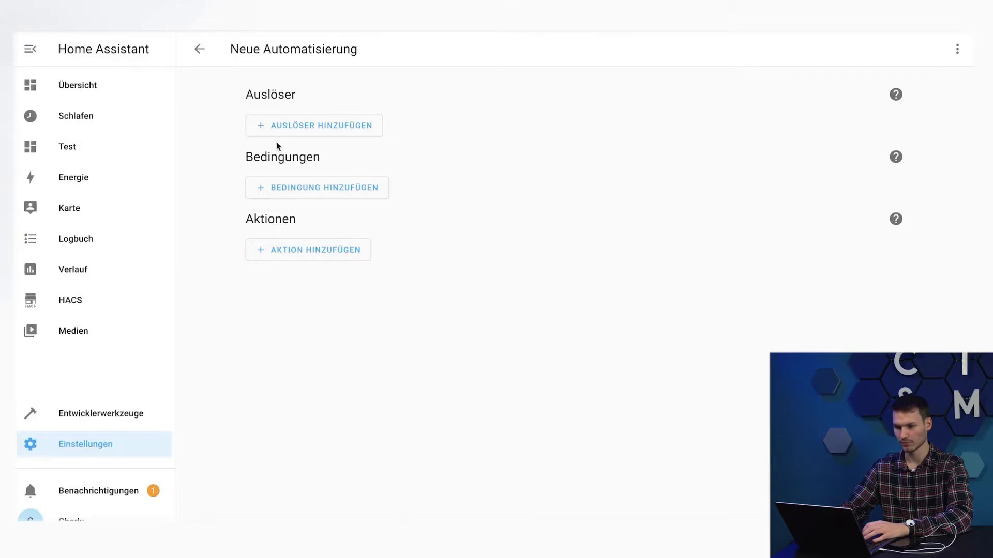
{"action": "left_click", "coordinate": [286, 127]}
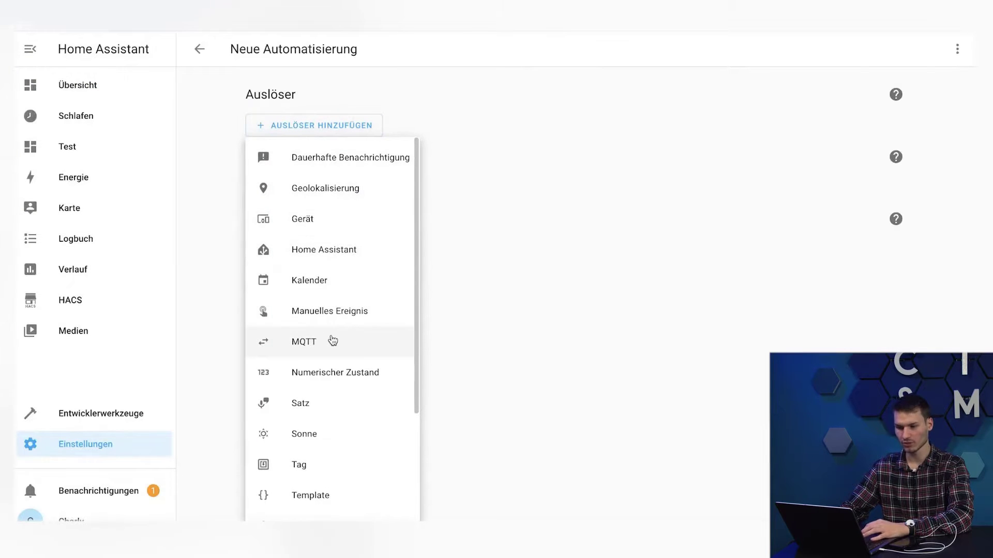
{"action": "left_click", "coordinate": [334, 341]}
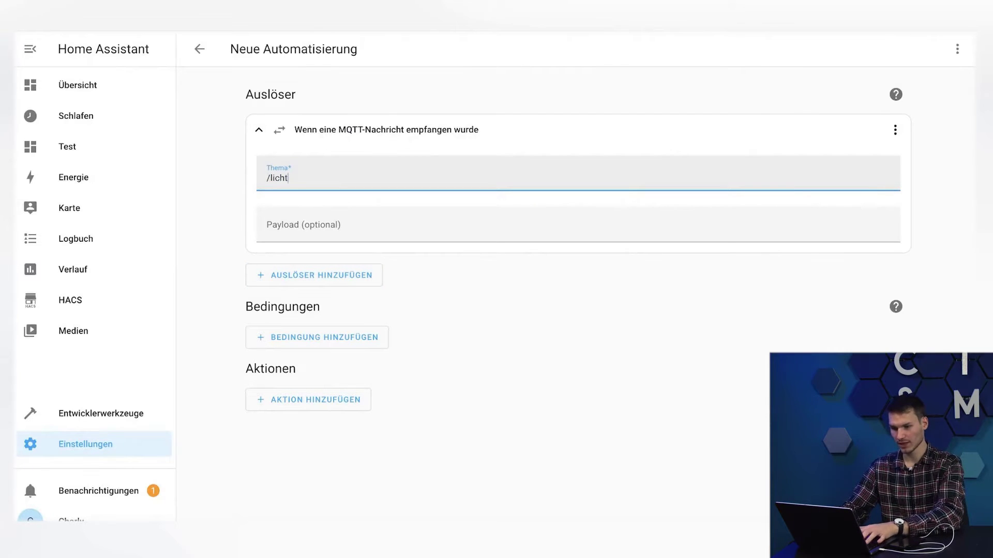
{"action": "key", "text": "Tab"}
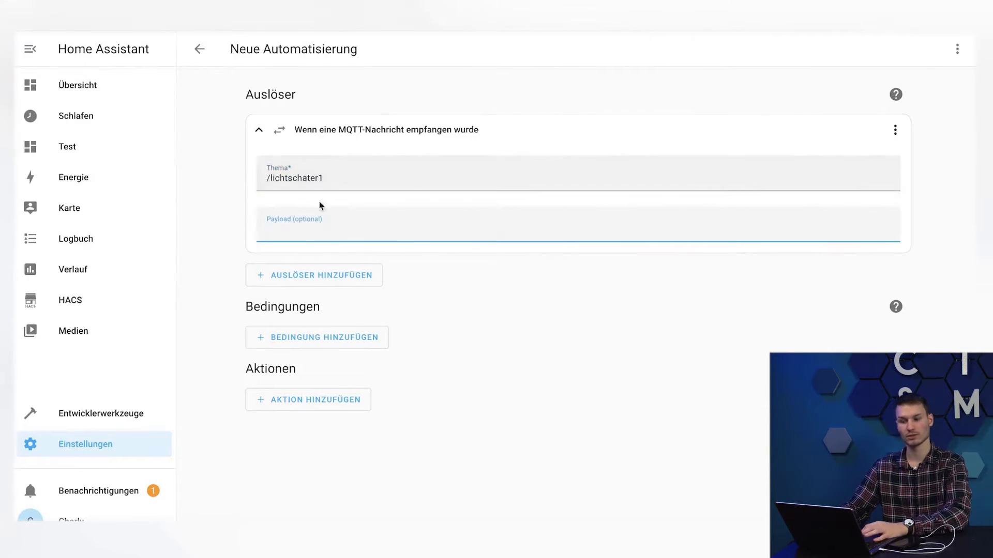
{"action": "type", "text": "O"}
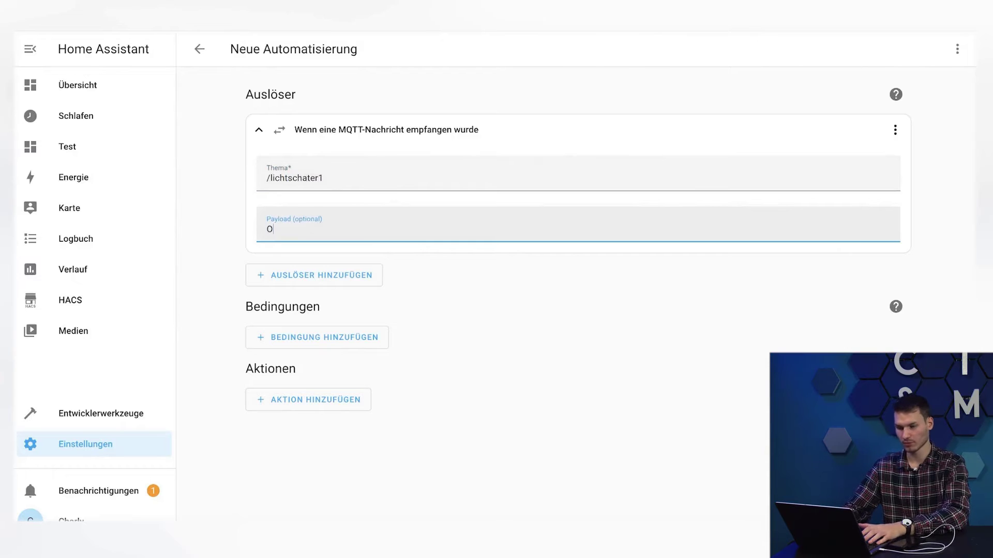
{"action": "type", "text": "N"}
Add a second MQTT trigger on /lichtschater1 with payload OFF.
{"action": "left_click", "coordinate": [309, 277]}
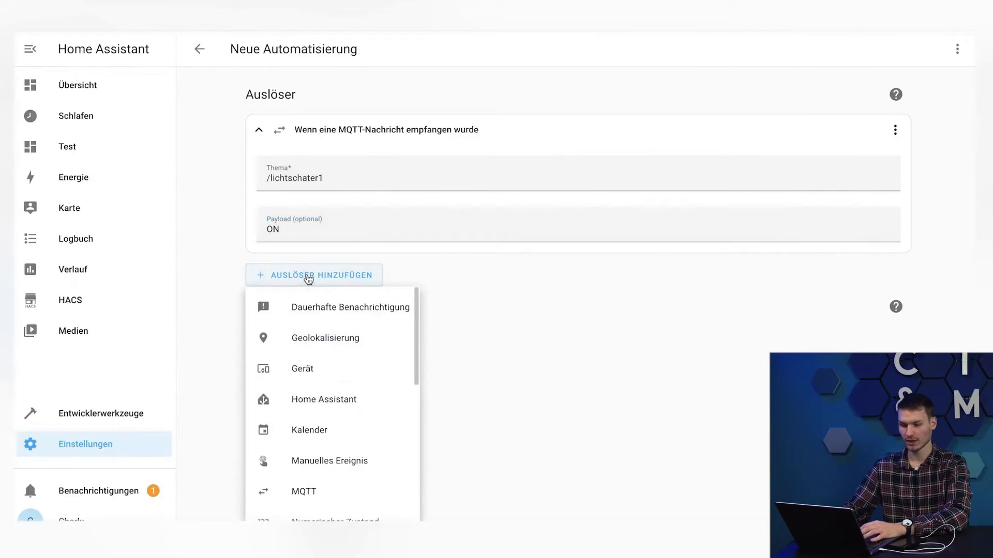
{"action": "left_click", "coordinate": [325, 497]}
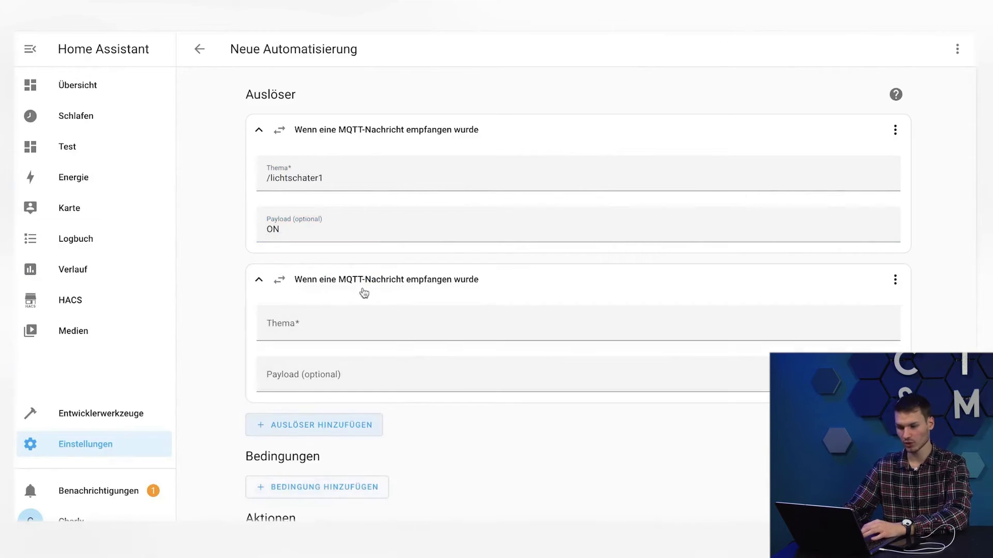
{"action": "left_click", "coordinate": [357, 317]}
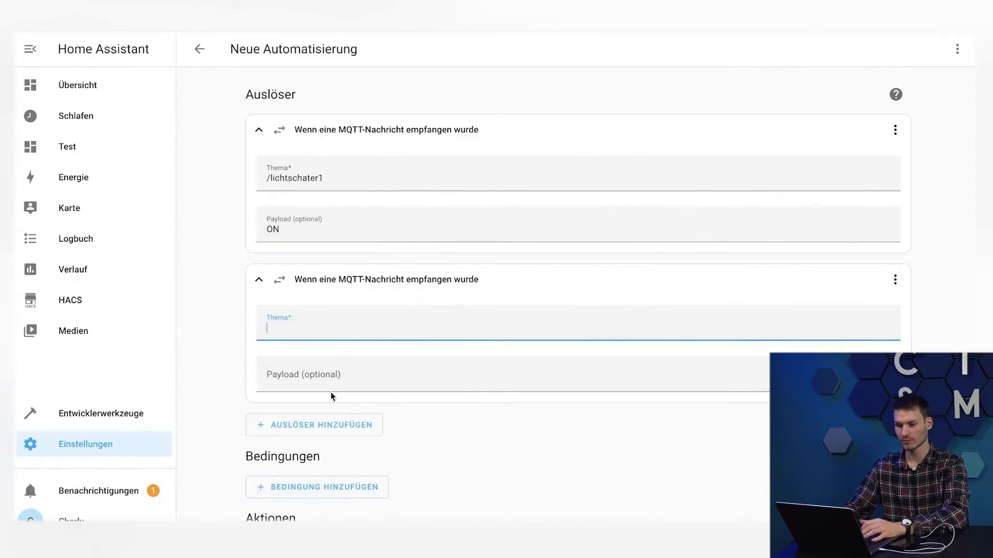
{"action": "type", "text": "/lichtschater1"}
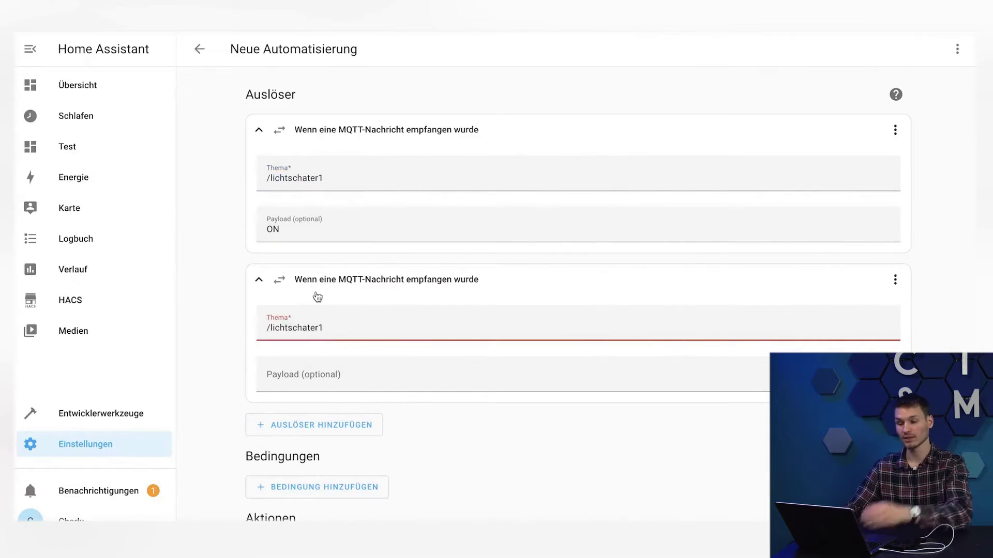
{"action": "left_click", "coordinate": [327, 381]}
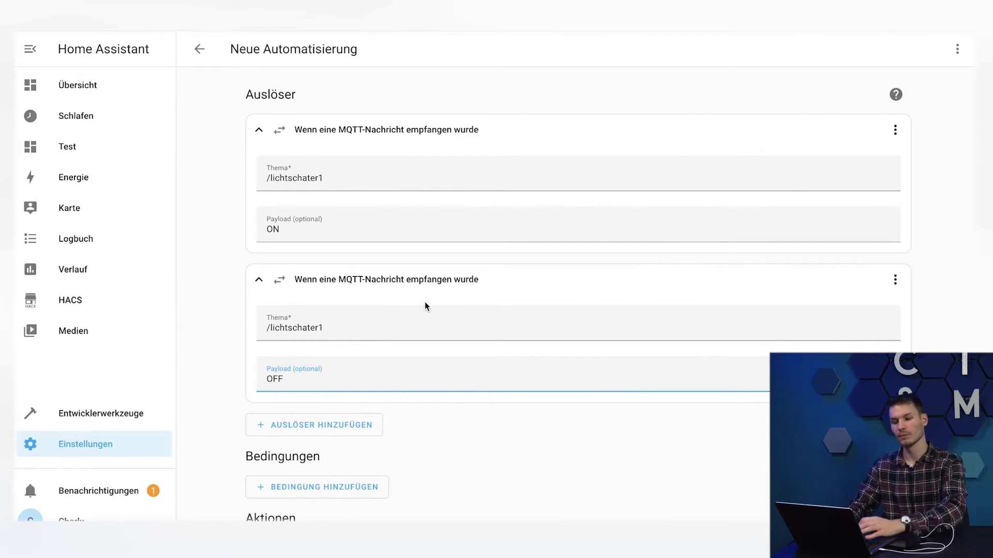
Give the first MQTT trigger the ID ON and the second the ID OFF.
{"action": "left_click", "coordinate": [895, 130]}
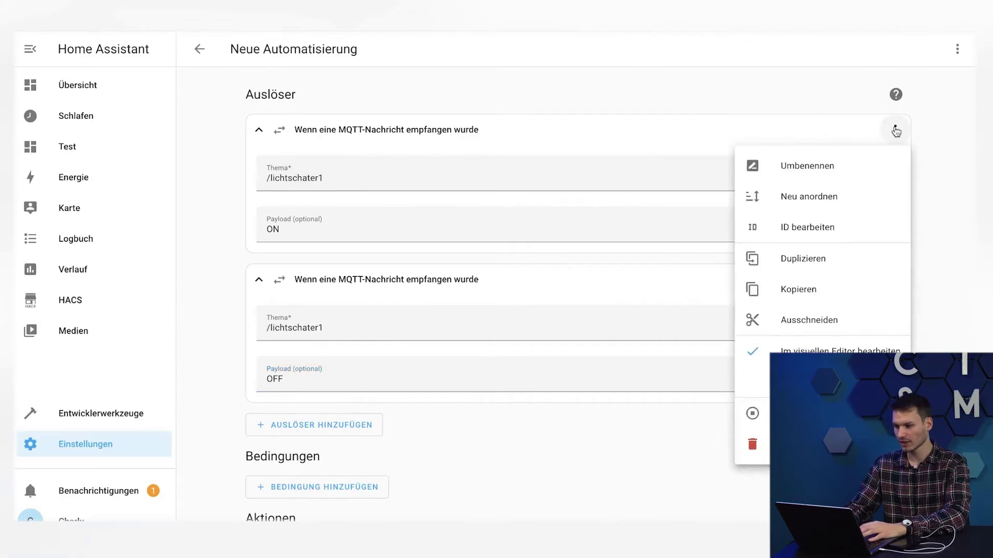
{"action": "left_click", "coordinate": [828, 233]}
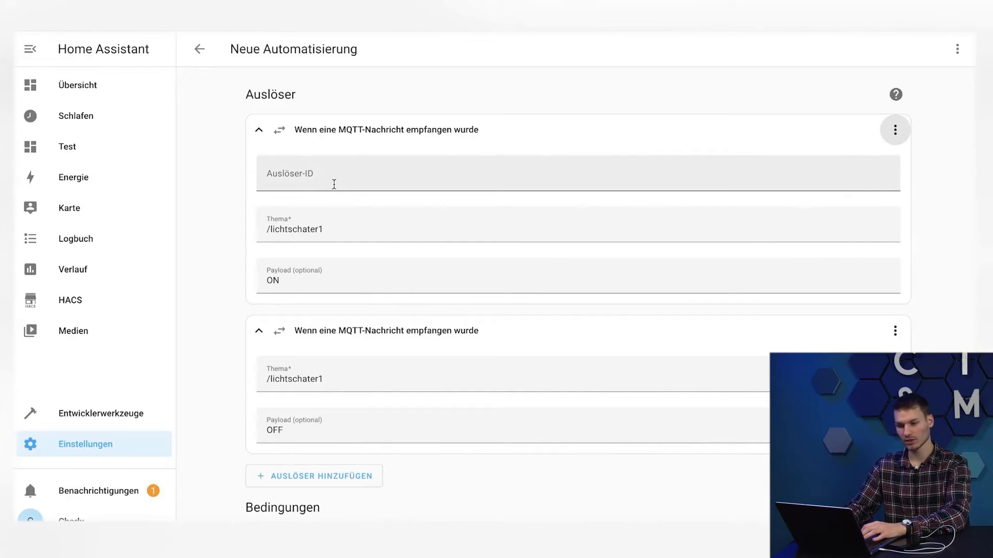
{"action": "left_click", "coordinate": [334, 184]}
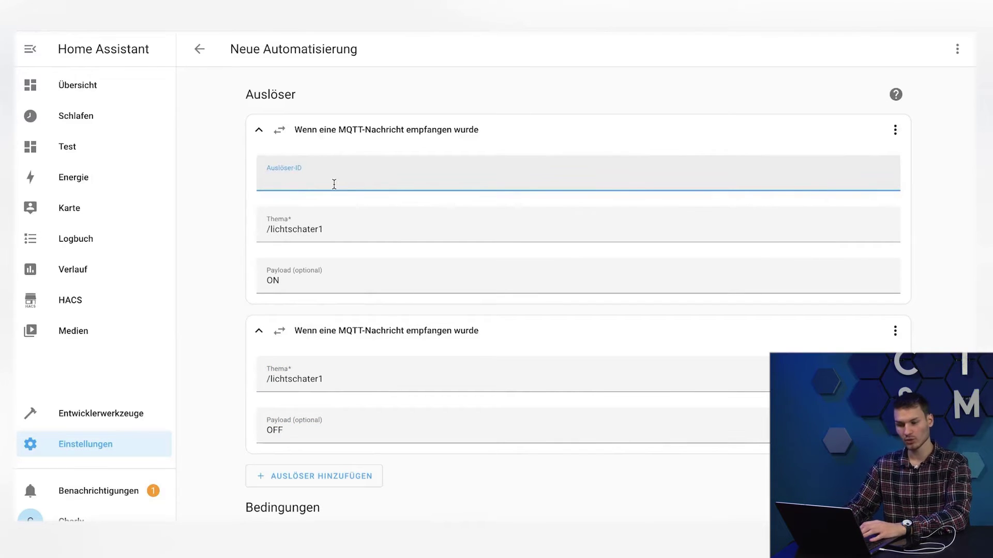
{"action": "scroll", "coordinate": [334, 184], "scroll_direction": "down", "scroll_amount": 1}
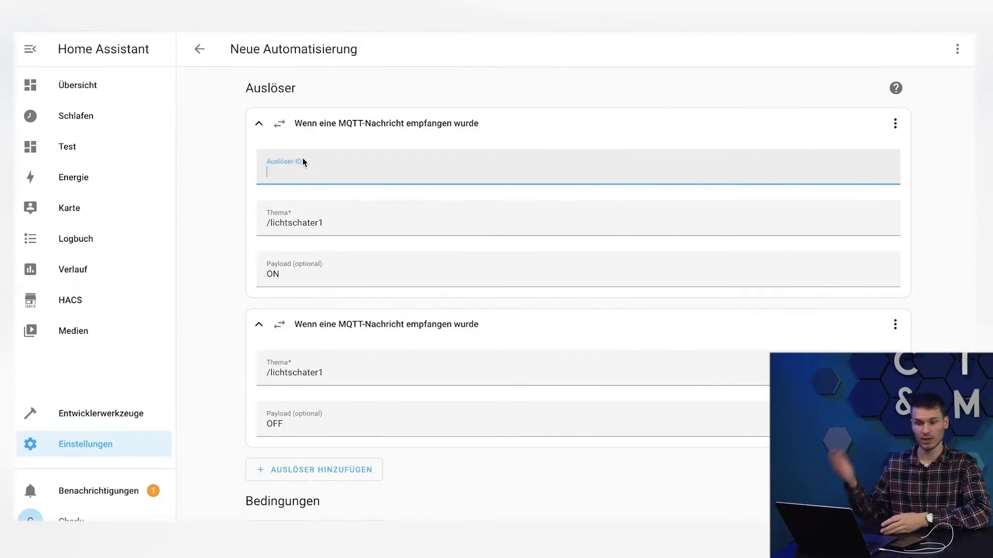
{"action": "type", "text": "ON"}
{"action": "left_click", "coordinate": [895, 325]}
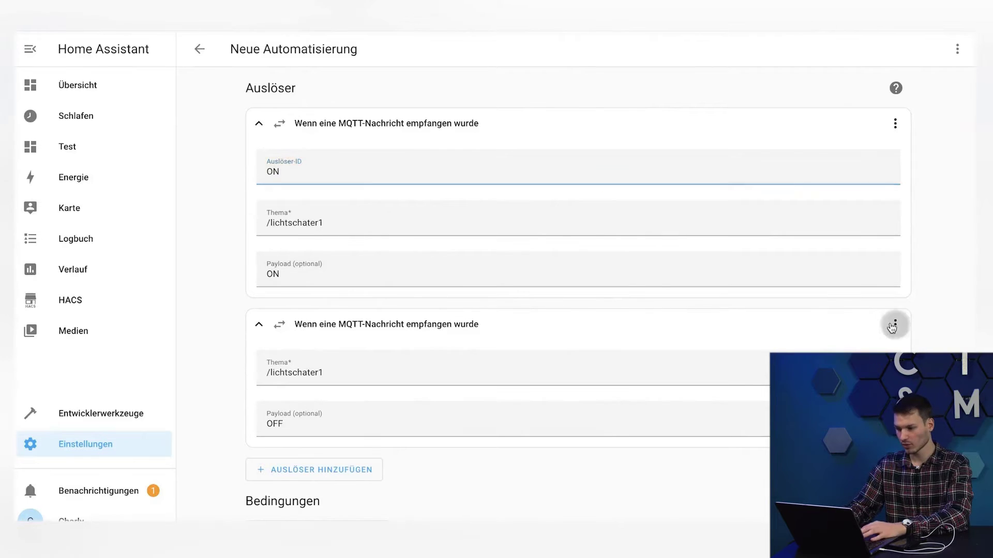
{"action": "left_click", "coordinate": [743, 136]}
{"action": "left_click", "coordinate": [372, 370]}
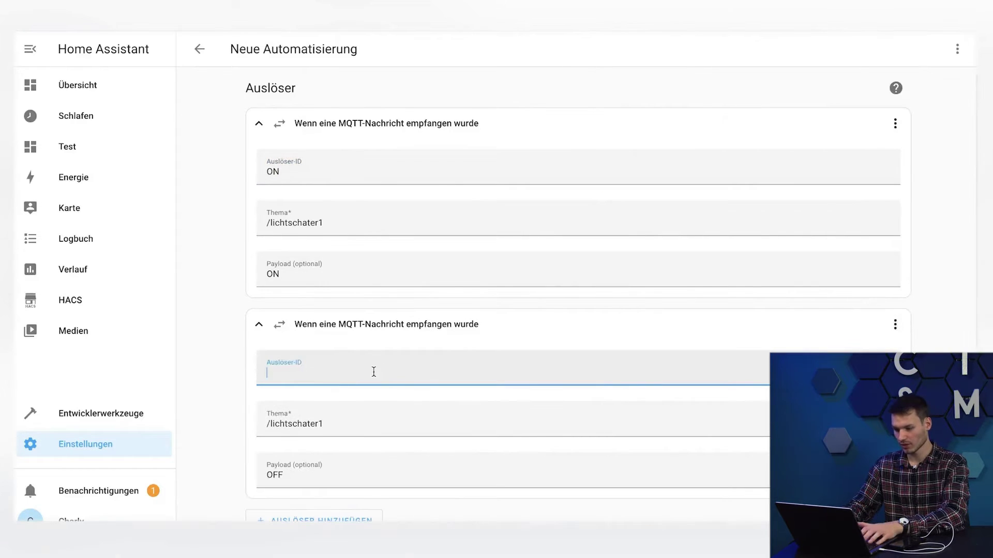
{"action": "type", "text": "OFF"}
{"action": "scroll", "coordinate": [611, 509], "scroll_direction": "down", "scroll_amount": 2}
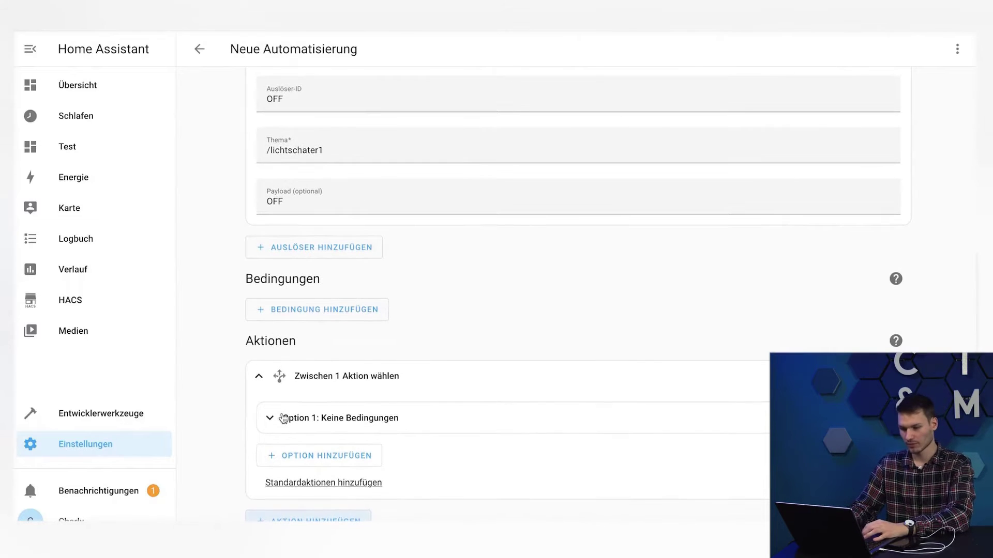
Add a 'Triggered by' condition to choose Option 1, limited to the ON trigger.
{"action": "left_click", "coordinate": [299, 418]}
{"action": "scroll", "coordinate": [296, 417], "scroll_direction": "down", "scroll_amount": 1}
{"action": "left_click", "coordinate": [327, 395]}
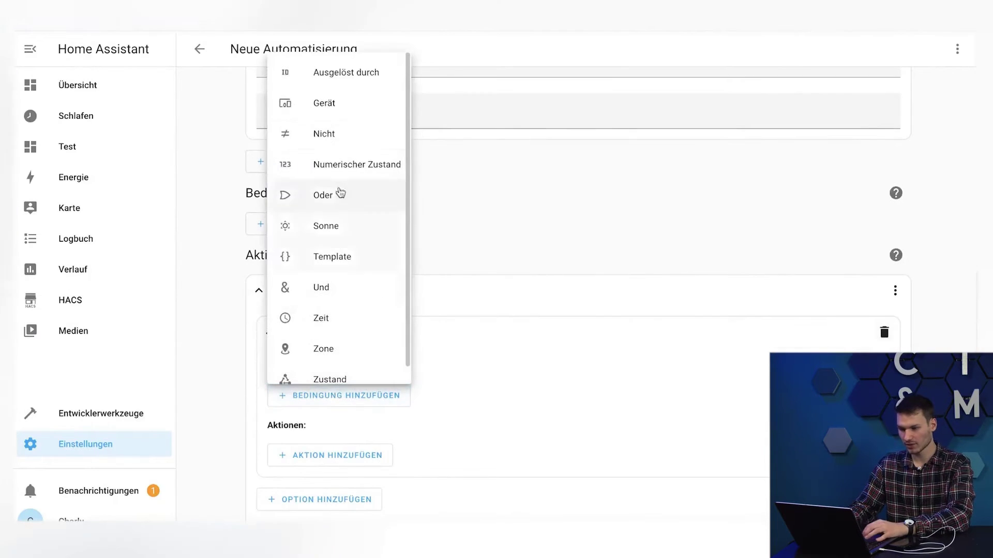
{"action": "left_click", "coordinate": [350, 83]}
{"action": "scroll", "coordinate": [292, 356], "scroll_direction": "down", "scroll_amount": 1}
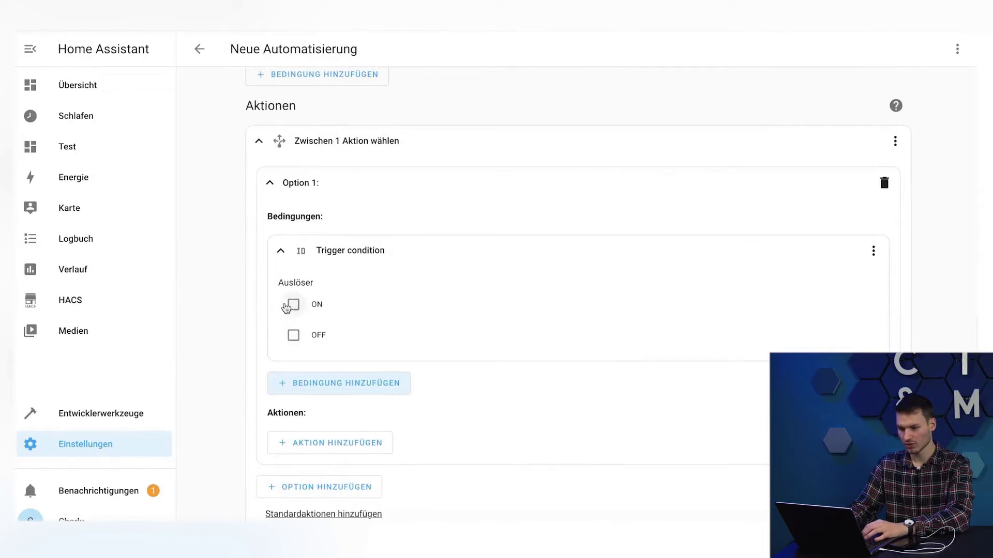
{"action": "left_click", "coordinate": [295, 306]}
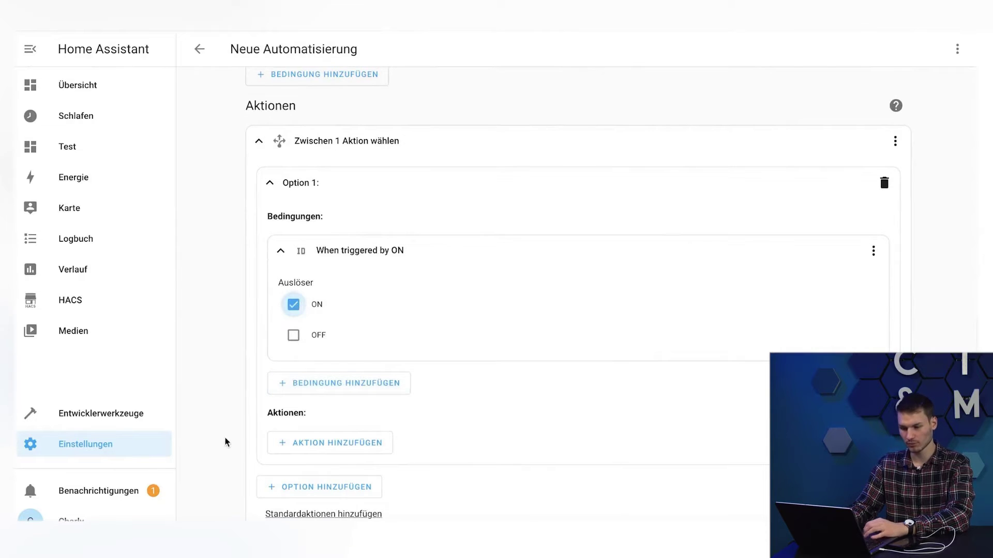
{"action": "scroll", "coordinate": [225, 442], "scroll_direction": "down", "scroll_amount": 1}
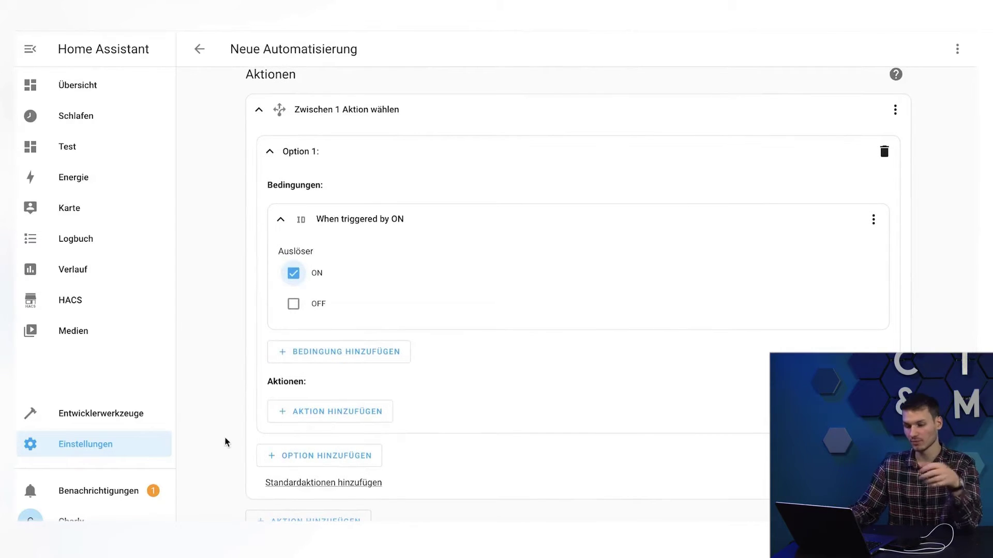
{"action": "left_click", "coordinate": [323, 413]}
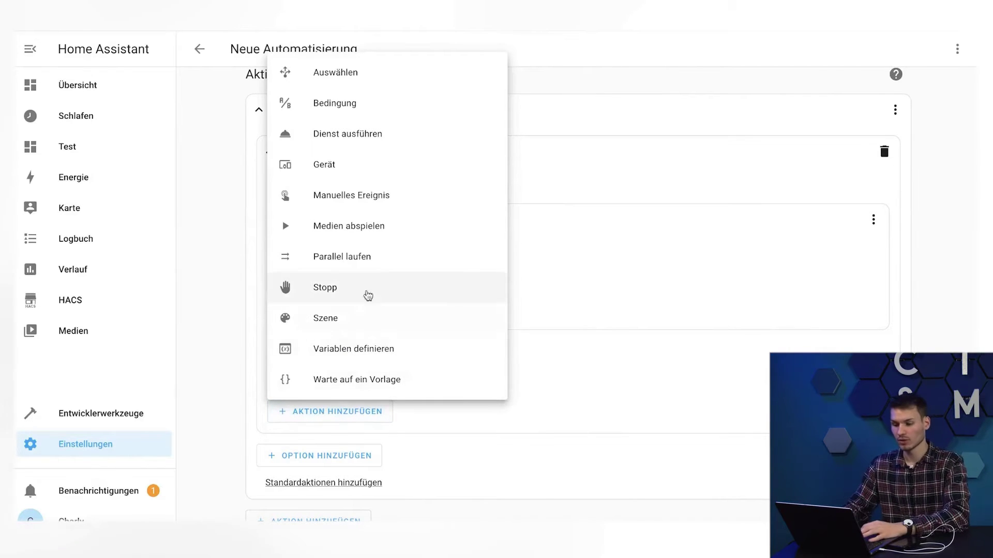
Add a device action to Option 1 for Buero 1, keeping 'Buero 1 ausschalten'.
{"action": "left_click", "coordinate": [329, 164]}
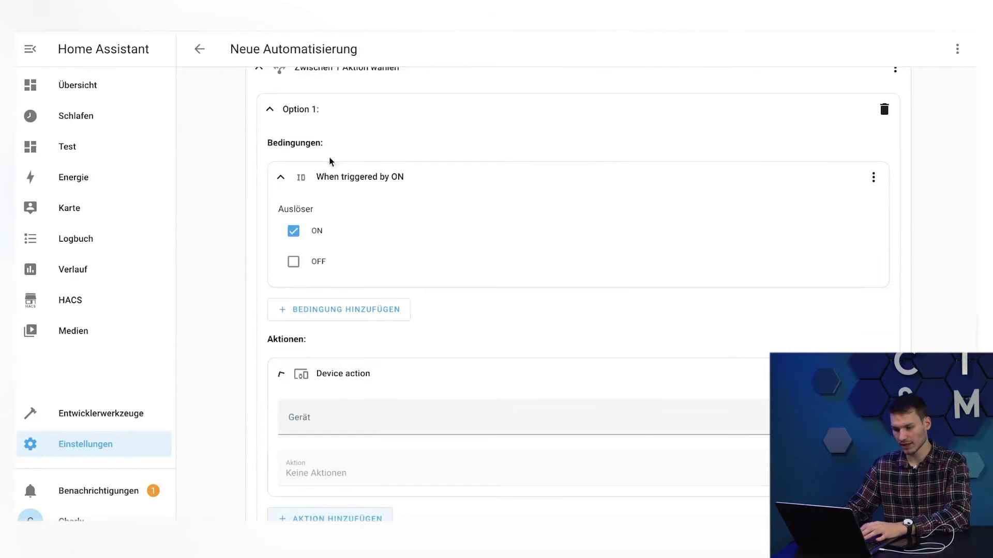
{"action": "left_click", "coordinate": [343, 410]}
{"action": "type", "text": "Bu"}
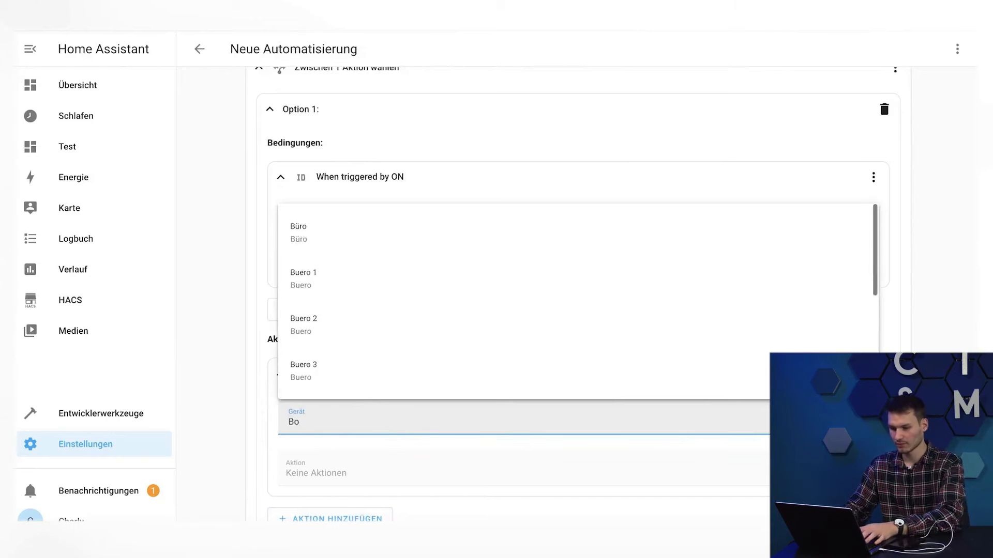
{"action": "left_click", "coordinate": [341, 269]}
{"action": "scroll", "coordinate": [290, 371], "scroll_direction": "down", "scroll_amount": 2}
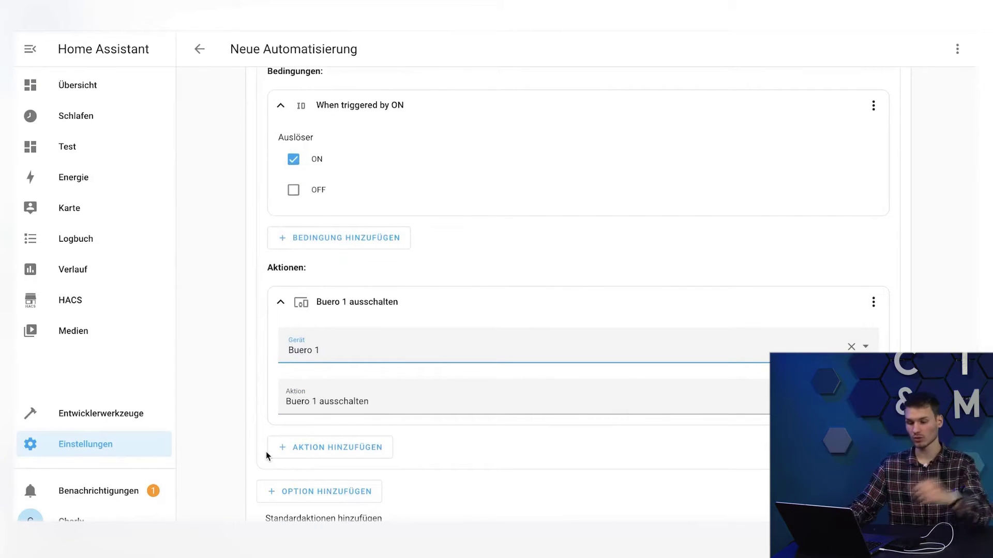
{"action": "left_click", "coordinate": [321, 402]}
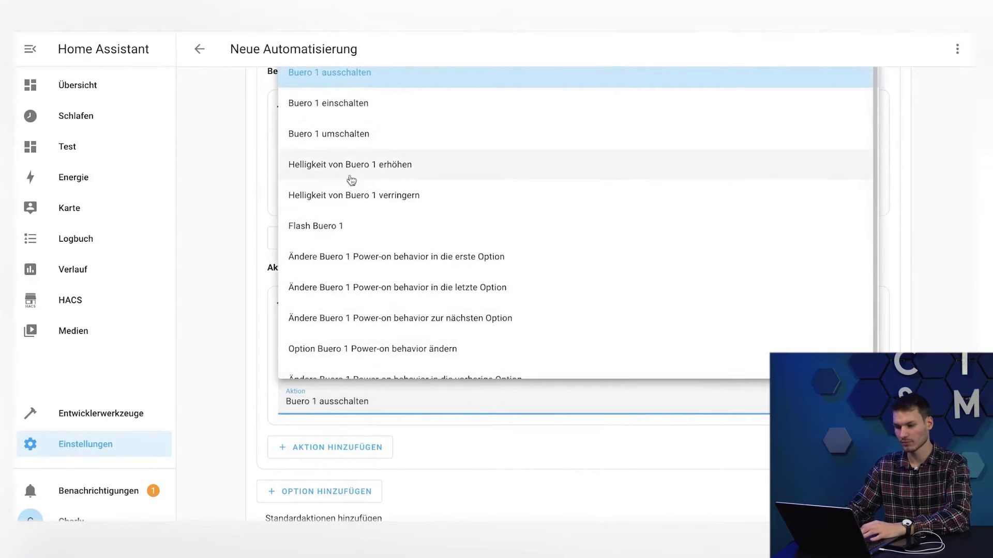
{"action": "scroll", "coordinate": [368, 325], "scroll_direction": "down", "scroll_amount": 1}
{"action": "left_click", "coordinate": [296, 432]}
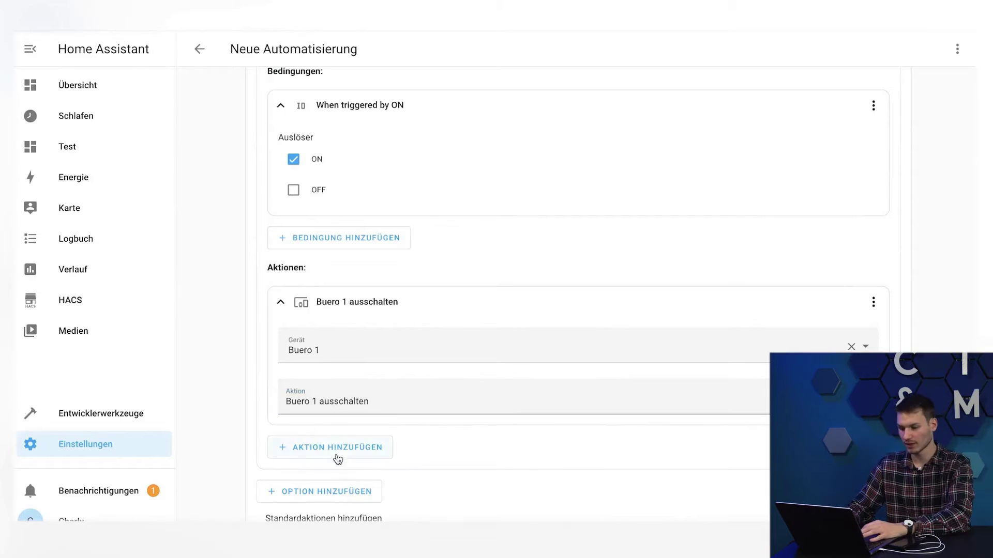
Open and dismiss the action-type menu and device list without changes.
{"action": "left_click", "coordinate": [326, 450]}
{"action": "left_click", "coordinate": [635, 344]}
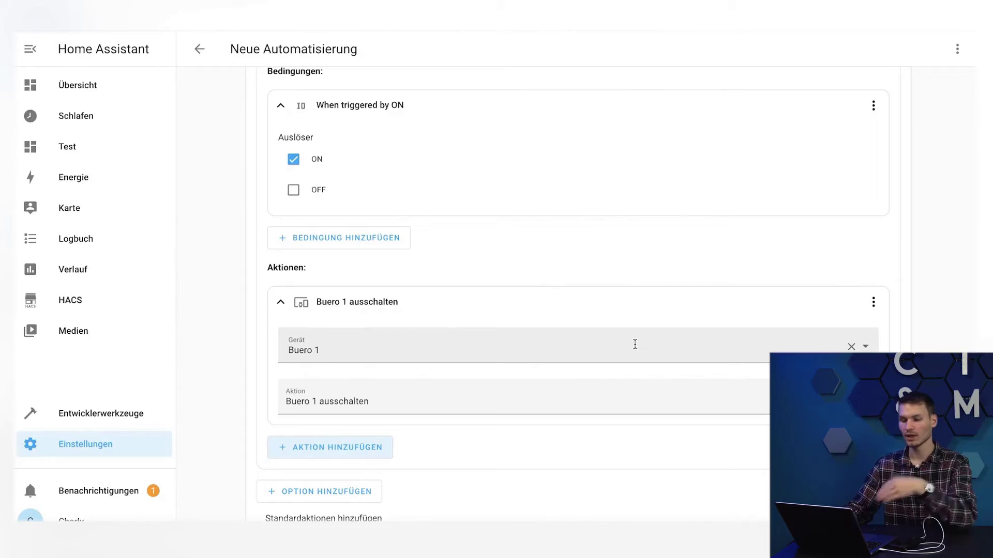
{"action": "left_click", "coordinate": [547, 345]}
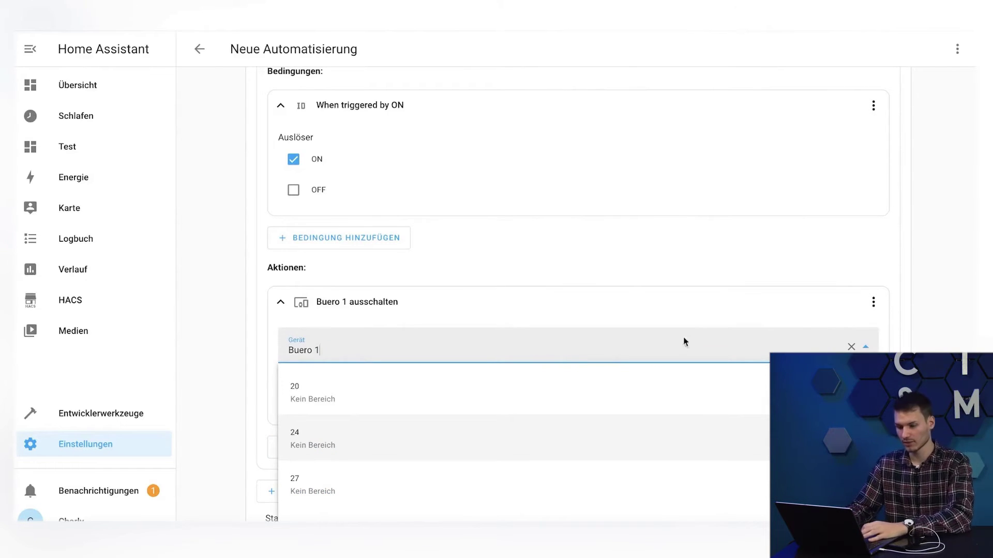
{"action": "left_click", "coordinate": [877, 301]}
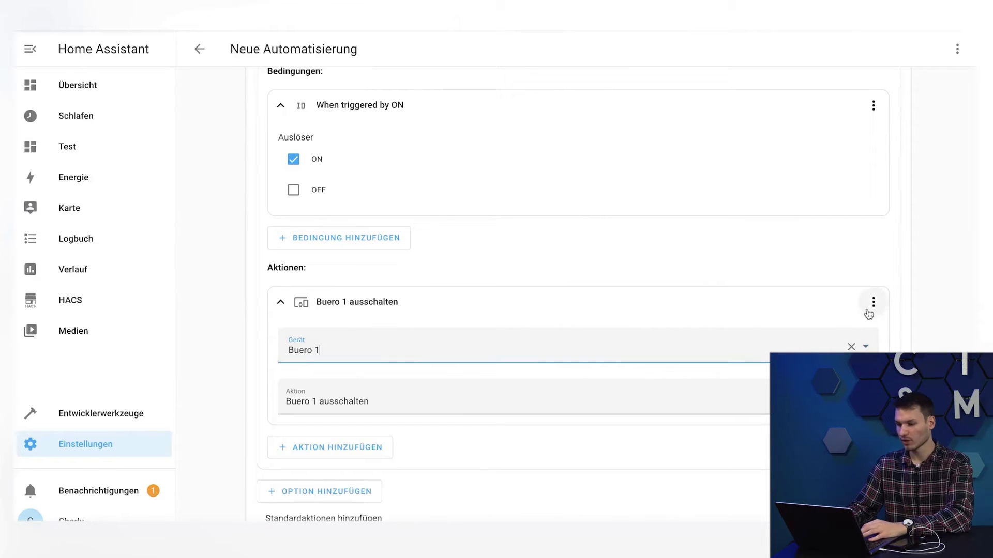
Delete the Buero 1 ausschalten action and add a Licht: Einschalten service call instead.
{"action": "left_click", "coordinate": [873, 302]}
{"action": "scroll", "coordinate": [848, 290], "scroll_direction": "down", "scroll_amount": 2}
{"action": "left_click", "coordinate": [734, 261]}
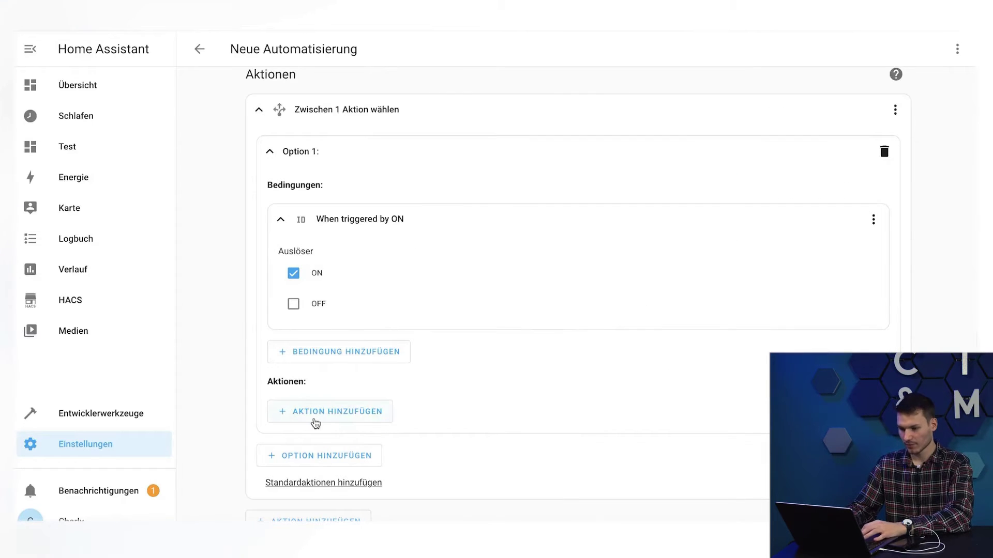
{"action": "left_click", "coordinate": [314, 423]}
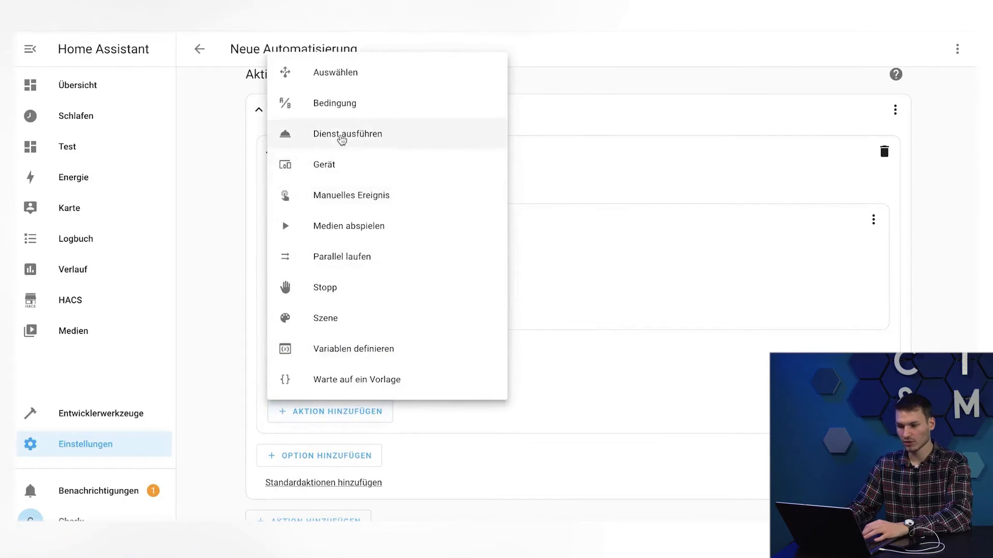
{"action": "left_click", "coordinate": [339, 136]}
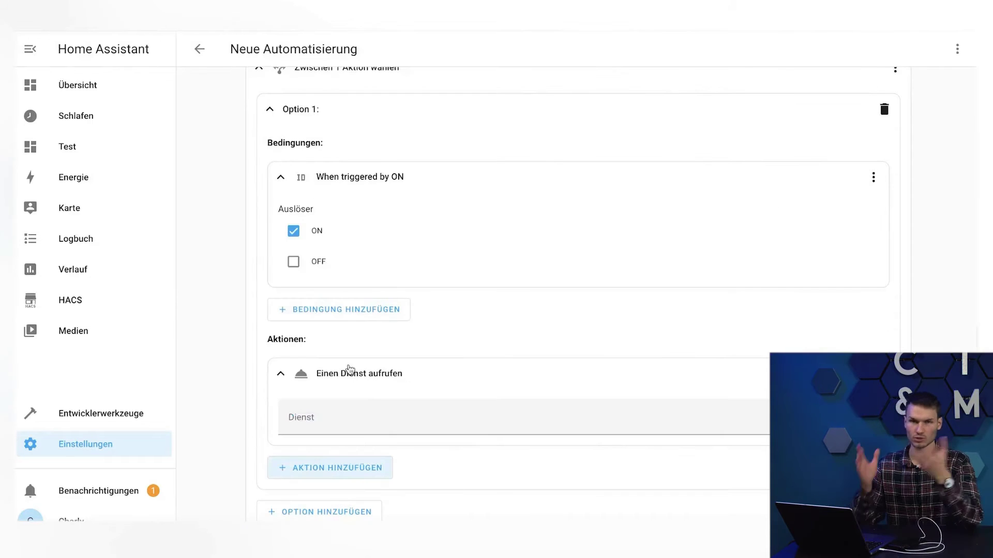
{"action": "left_click", "coordinate": [343, 416]}
{"action": "type", "text": "light"}
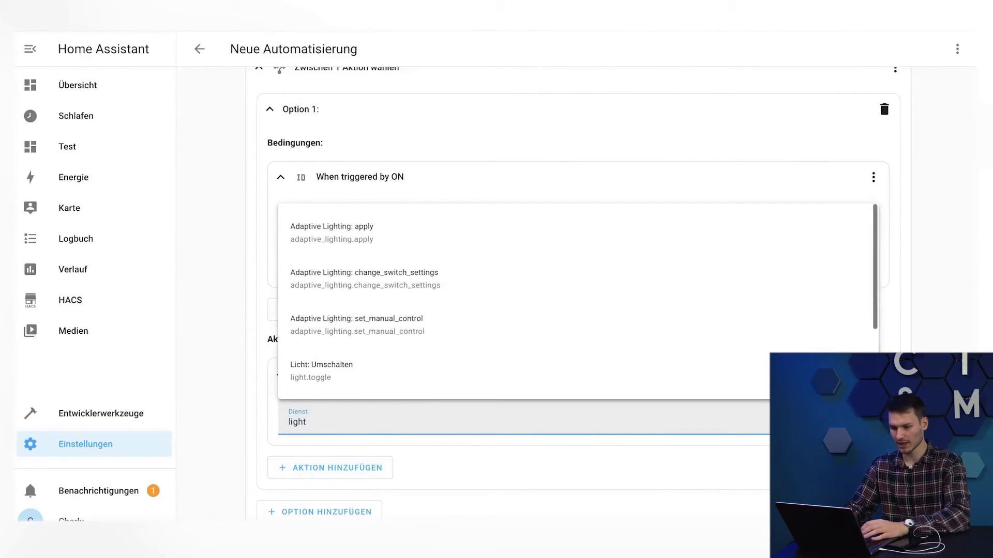
{"action": "scroll", "coordinate": [336, 378], "scroll_direction": "down", "scroll_amount": 2}
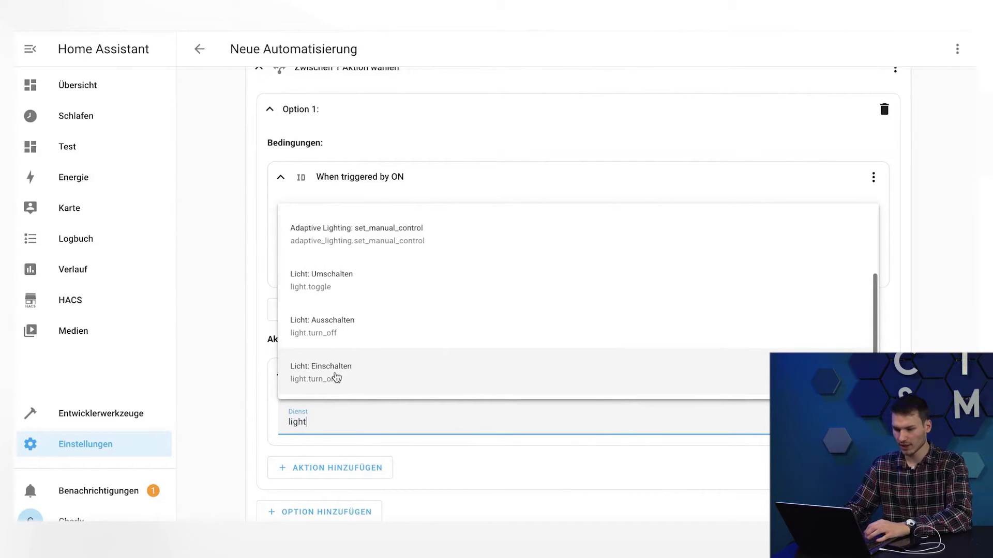
{"action": "left_click", "coordinate": [342, 378]}
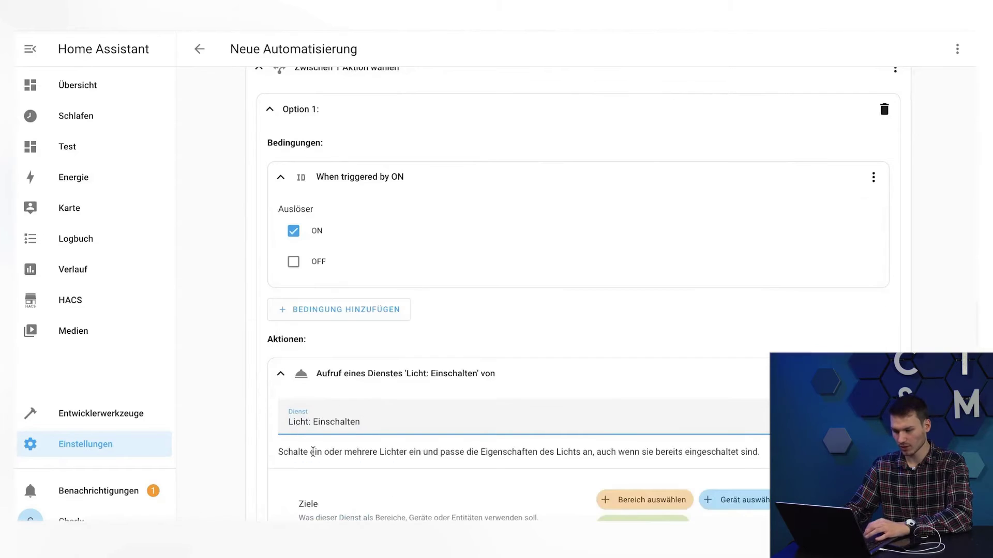
{"action": "scroll", "coordinate": [313, 452], "scroll_direction": "down", "scroll_amount": 3}
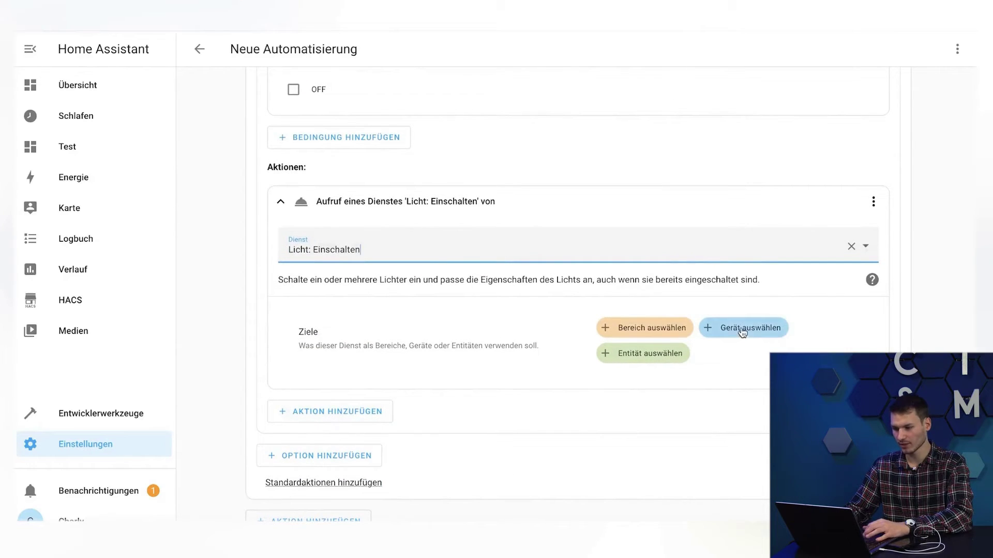
Target the Licht: Einschalten service at devices Buero 1, Buero 2 and Buero 3.
{"action": "left_click", "coordinate": [742, 332]}
{"action": "type", "text": "Buer"}
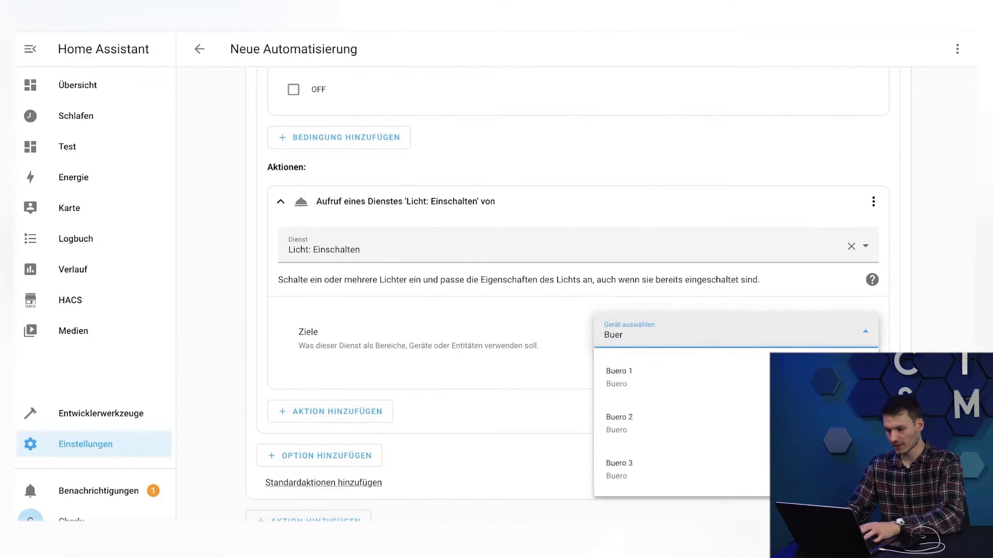
{"action": "left_click", "coordinate": [682, 371]}
{"action": "left_click", "coordinate": [734, 362]}
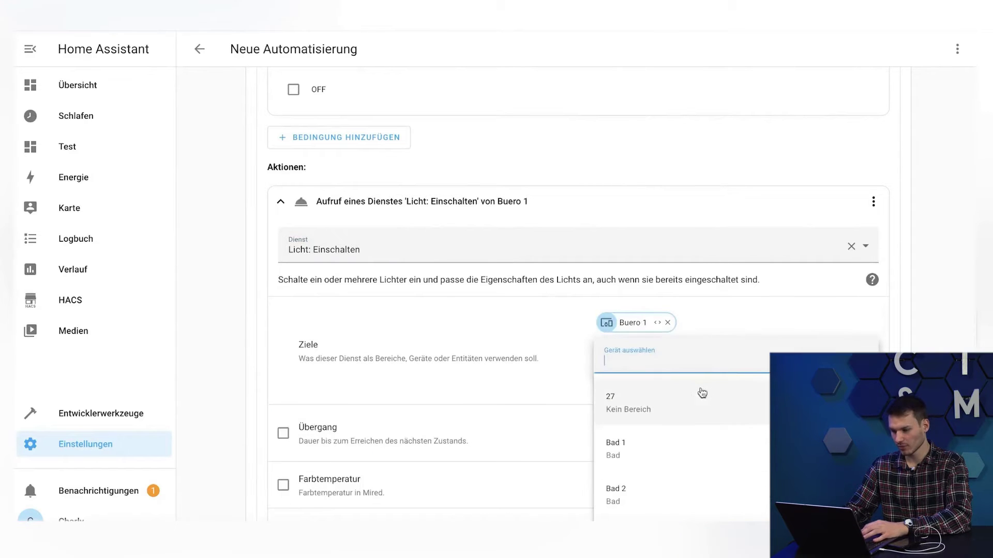
{"action": "type", "text": "buero"}
{"action": "left_click", "coordinate": [666, 395]}
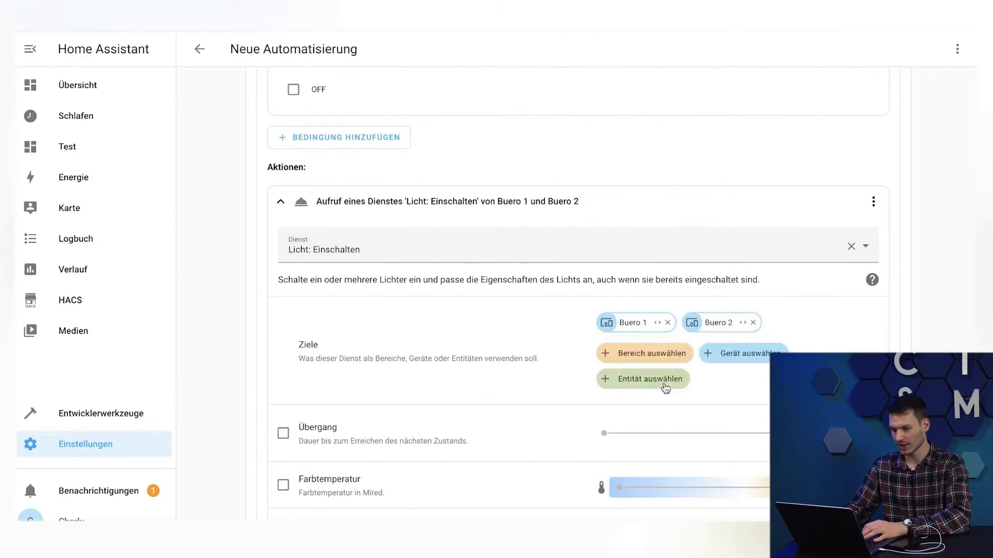
{"action": "left_click", "coordinate": [724, 358]}
{"action": "type", "text": "buero"}
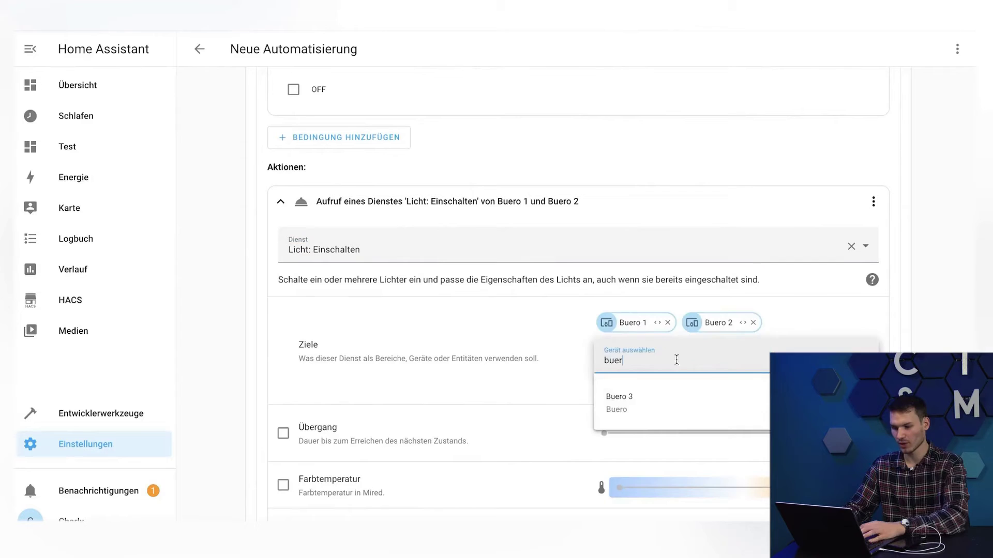
{"action": "left_click", "coordinate": [617, 396]}
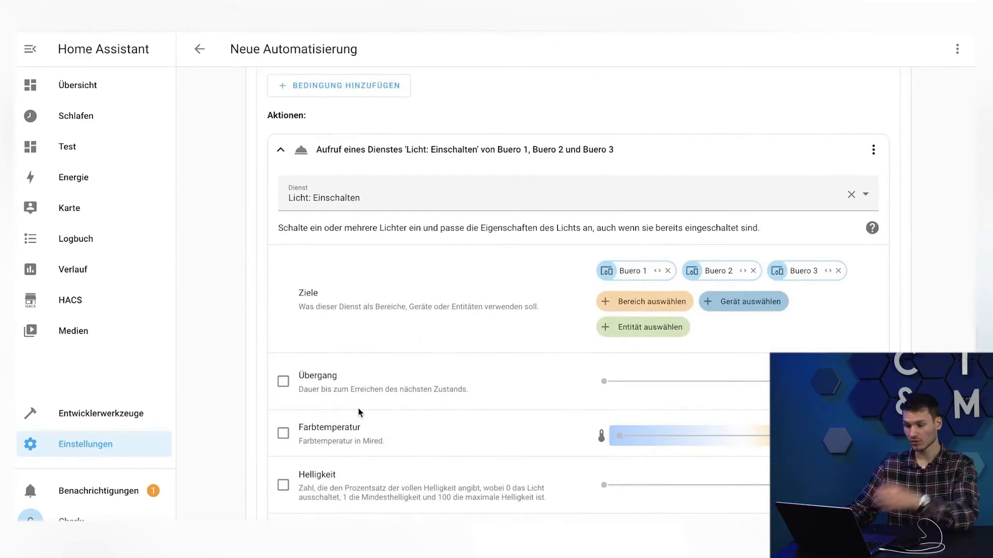
{"action": "scroll", "coordinate": [360, 412], "scroll_direction": "down", "scroll_amount": 2}
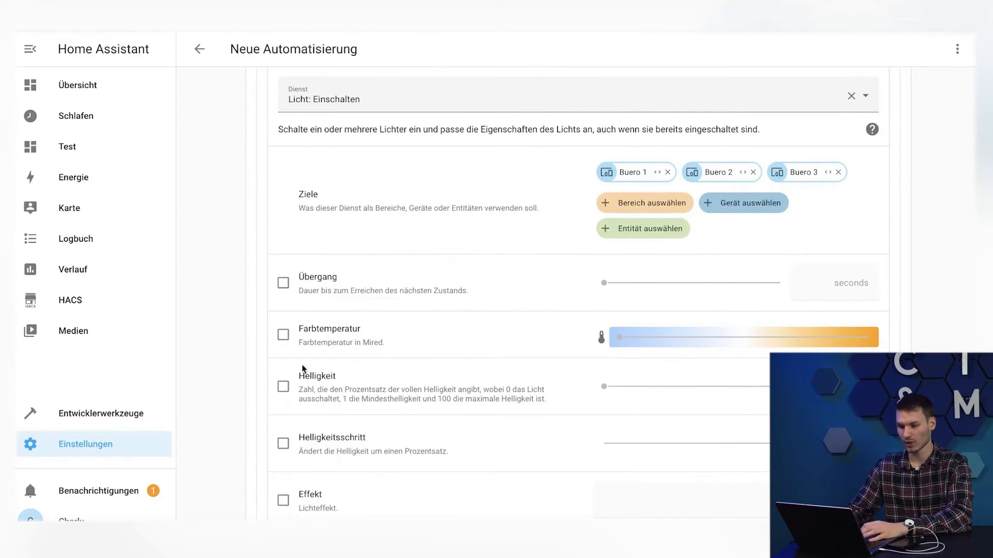
Enable colour temperature at the warm end and brightness at 92% for the office lights.
{"action": "left_click", "coordinate": [283, 335]}
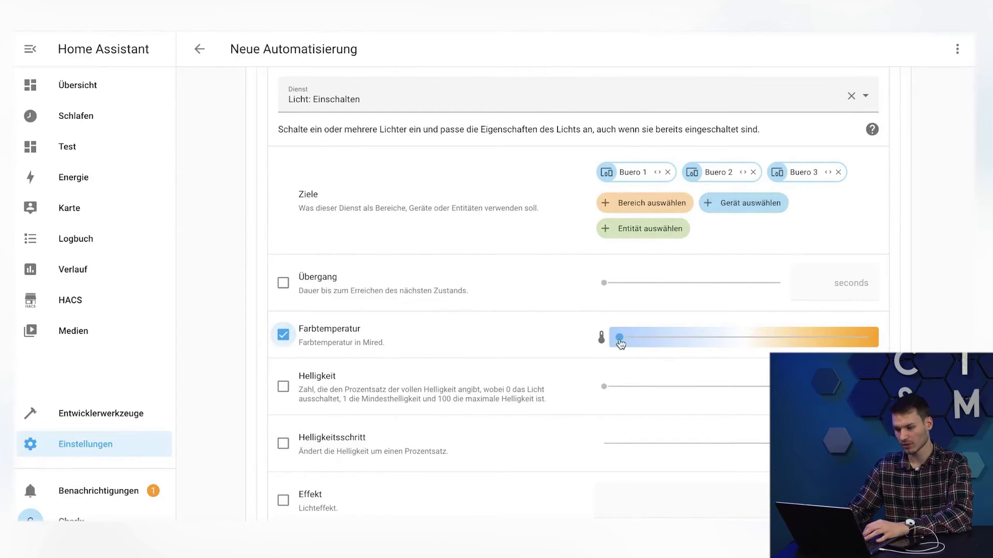
{"action": "left_click_drag", "start_coordinate": [620, 344], "coordinate": [850, 333]}
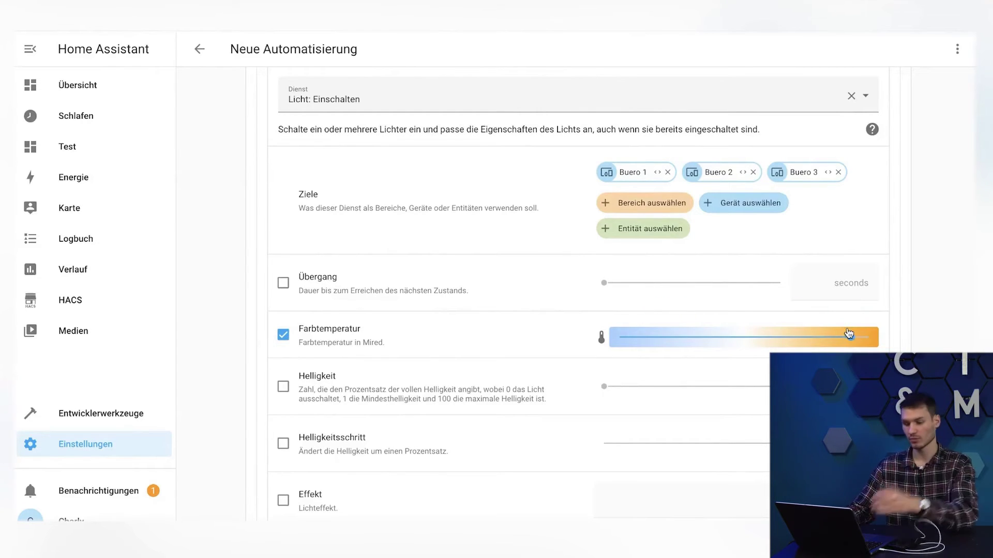
{"action": "scroll", "coordinate": [476, 395], "scroll_direction": "down", "scroll_amount": 2}
{"action": "left_click", "coordinate": [282, 282]}
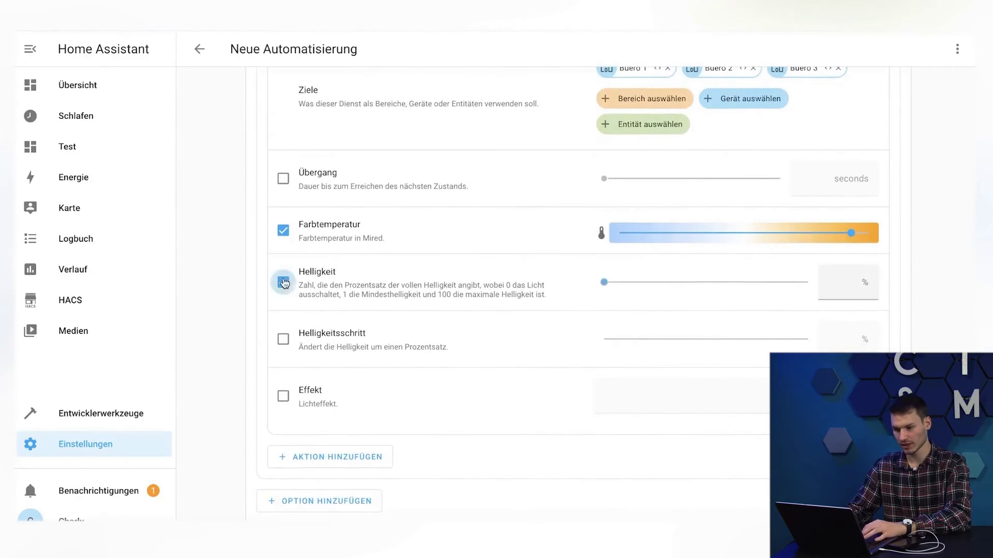
{"action": "left_click_drag", "start_coordinate": [603, 282], "coordinate": [791, 282]}
{"action": "scroll", "coordinate": [284, 305], "scroll_direction": "down", "scroll_amount": 1}
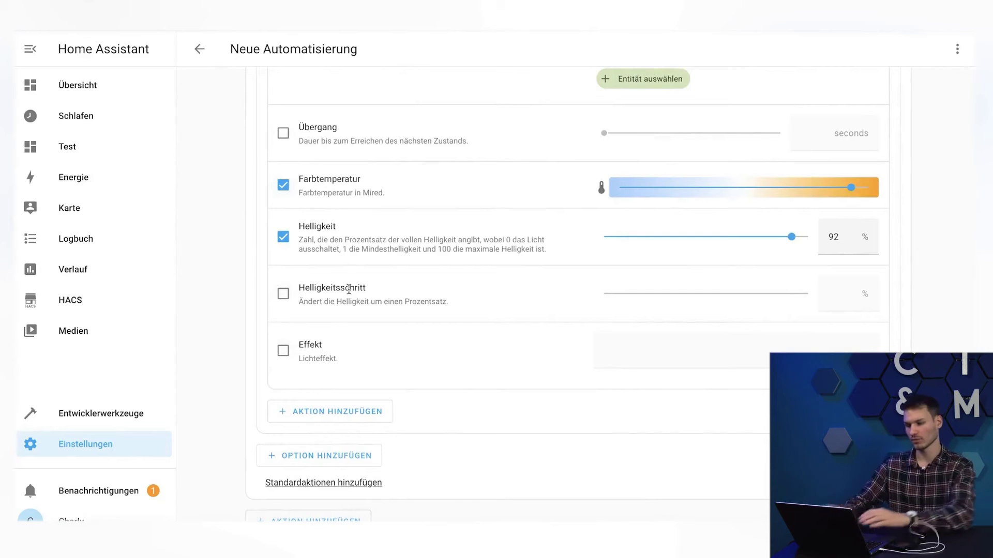
{"action": "scroll", "coordinate": [538, 273], "scroll_direction": "up", "scroll_amount": 2}
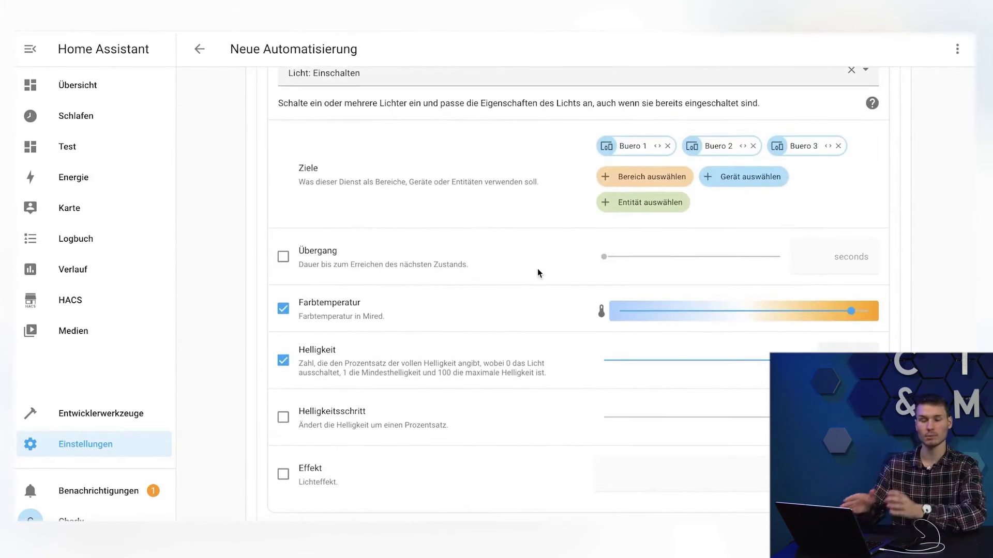
{"action": "scroll", "coordinate": [538, 273], "scroll_direction": "up", "scroll_amount": 1}
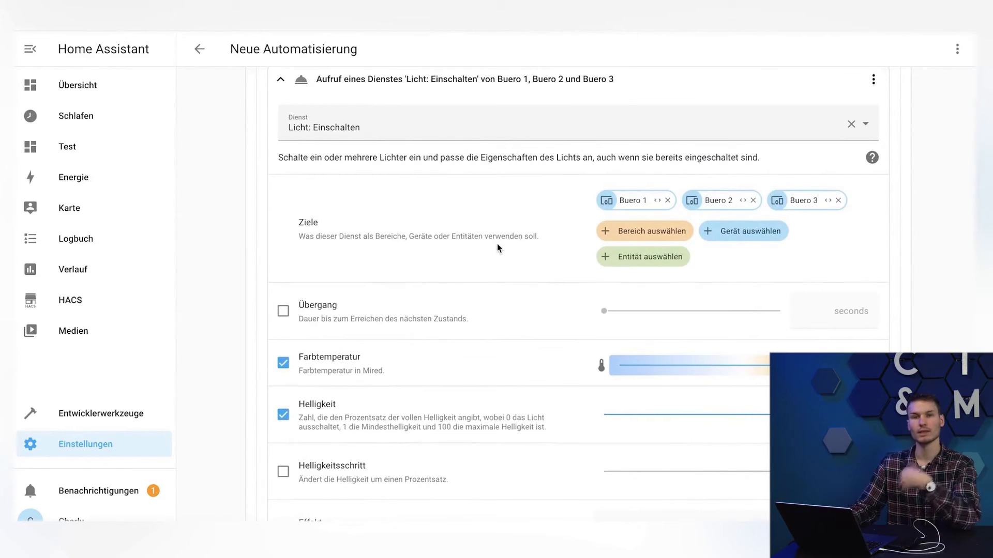
{"action": "scroll", "coordinate": [426, 332], "scroll_direction": "down", "scroll_amount": 1}
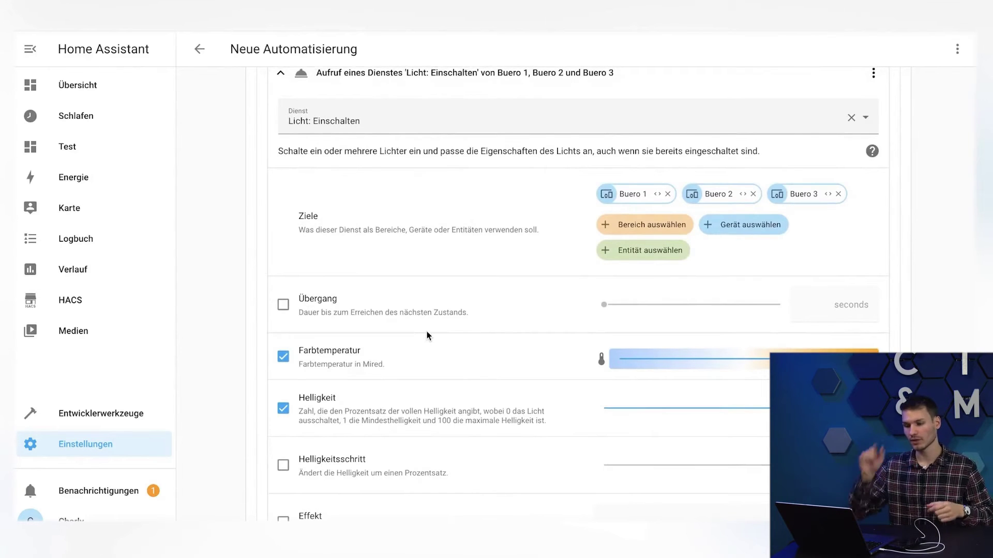
{"action": "scroll", "coordinate": [427, 335], "scroll_direction": "up", "scroll_amount": 2}
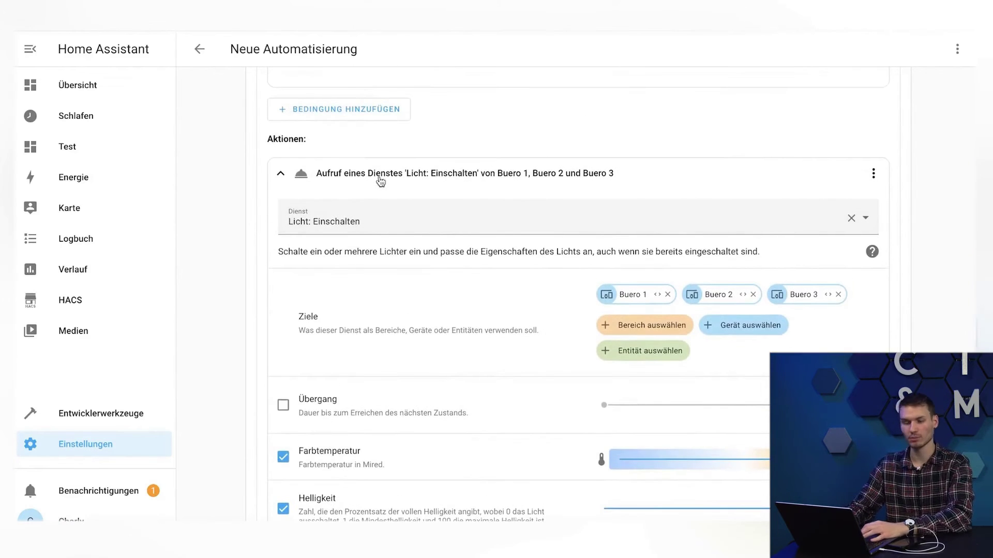
{"action": "scroll", "coordinate": [380, 181], "scroll_direction": "down", "scroll_amount": 2}
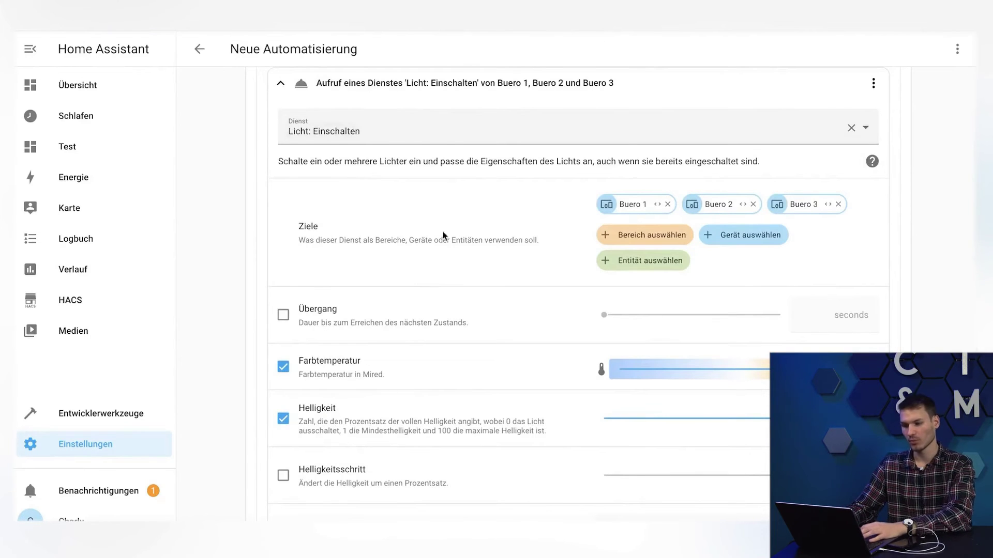
{"action": "scroll", "coordinate": [333, 454], "scroll_direction": "down", "scroll_amount": 4}
{"action": "scroll", "coordinate": [376, 377], "scroll_direction": "up", "scroll_amount": 9}
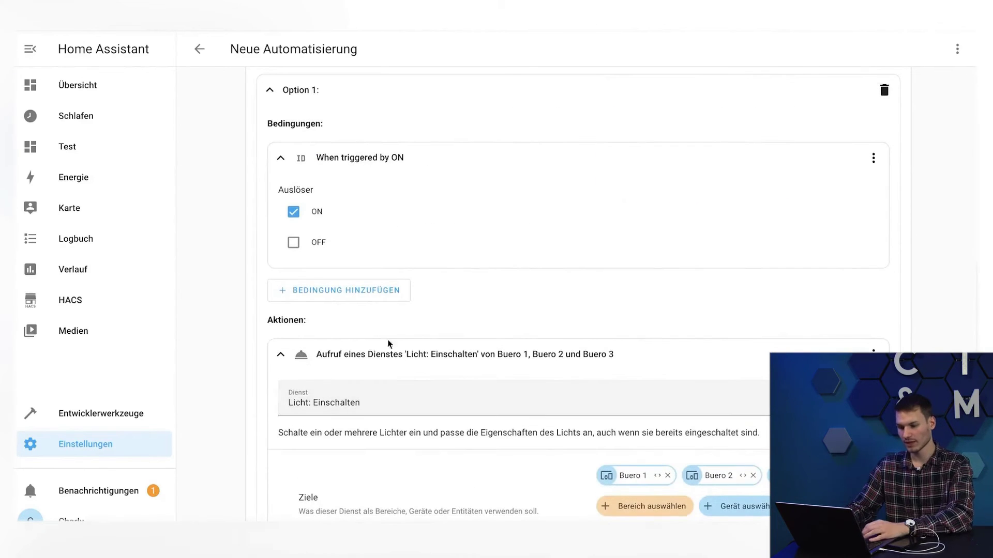
Untick brightness and colour temperature so the action just turns Buero 1–3 on.
{"action": "scroll", "coordinate": [334, 380], "scroll_direction": "down", "scroll_amount": 8}
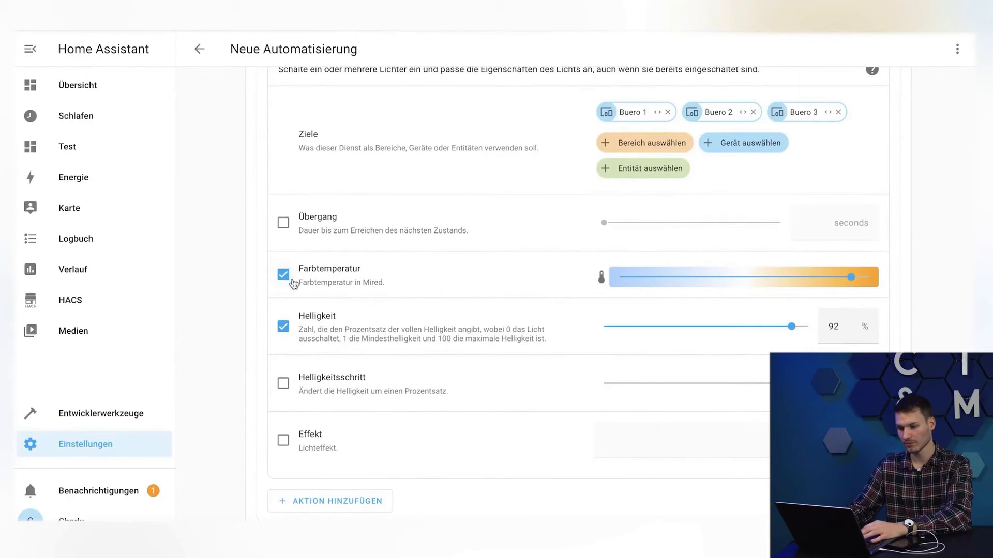
{"action": "left_click", "coordinate": [283, 327]}
{"action": "left_click", "coordinate": [283, 275]}
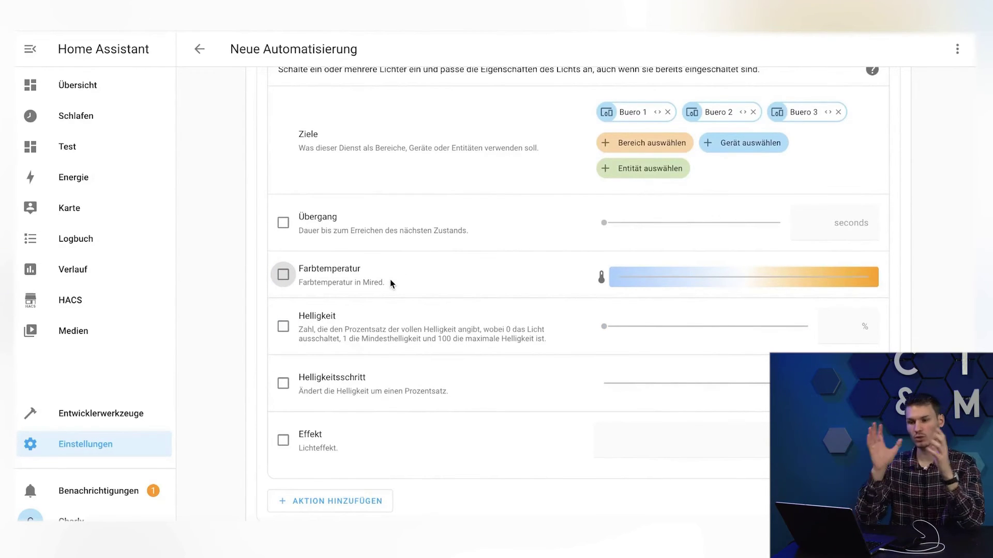
{"action": "scroll", "coordinate": [392, 283], "scroll_direction": "down", "scroll_amount": 2}
{"action": "scroll", "coordinate": [428, 206], "scroll_direction": "up", "scroll_amount": 2}
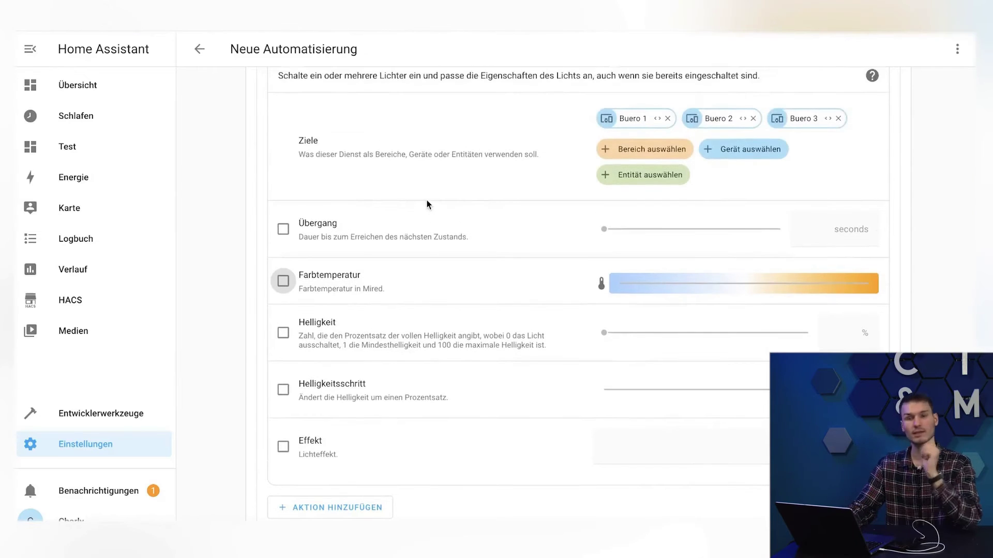
{"action": "scroll", "coordinate": [427, 205], "scroll_direction": "up", "scroll_amount": 3}
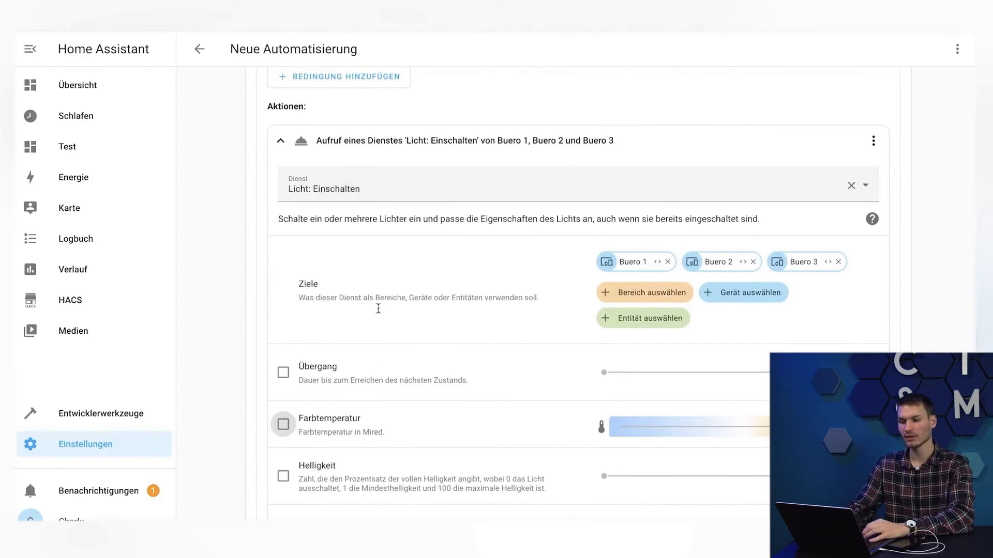
{"action": "scroll", "coordinate": [374, 321], "scroll_direction": "down", "scroll_amount": 5}
{"action": "scroll", "coordinate": [372, 321], "scroll_direction": "up", "scroll_amount": 6}
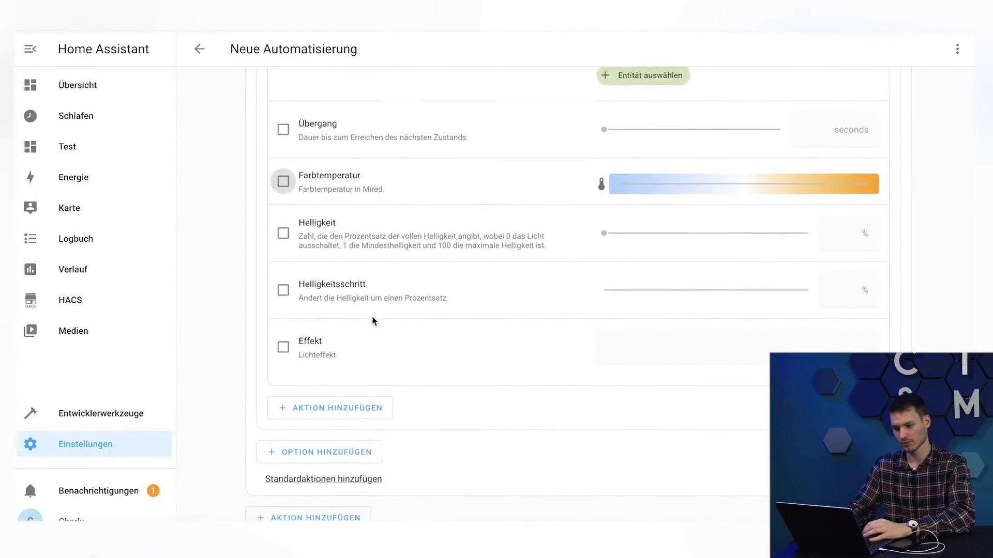
{"action": "scroll", "coordinate": [373, 324], "scroll_direction": "down", "scroll_amount": 5}
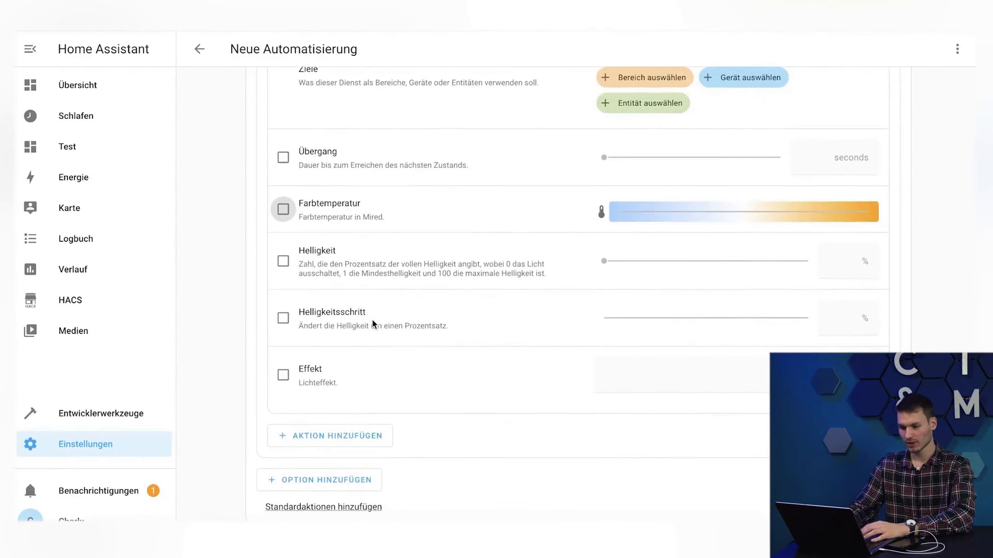
Add a 'Warten auf einen Auslöser' step with continue-on-timeout off and a 10-second timeout.
{"action": "left_click", "coordinate": [320, 445]}
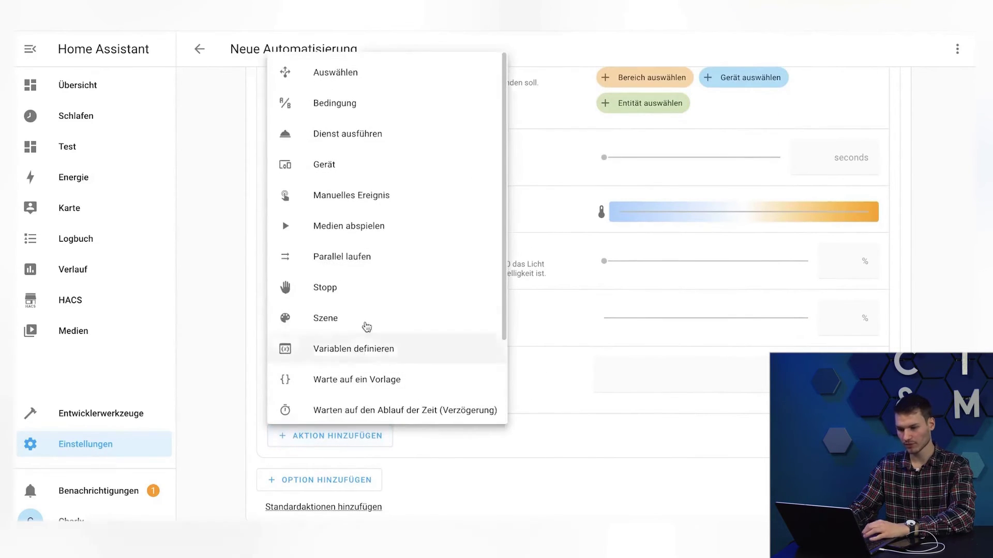
{"action": "scroll", "coordinate": [352, 341], "scroll_direction": "down", "scroll_amount": 2}
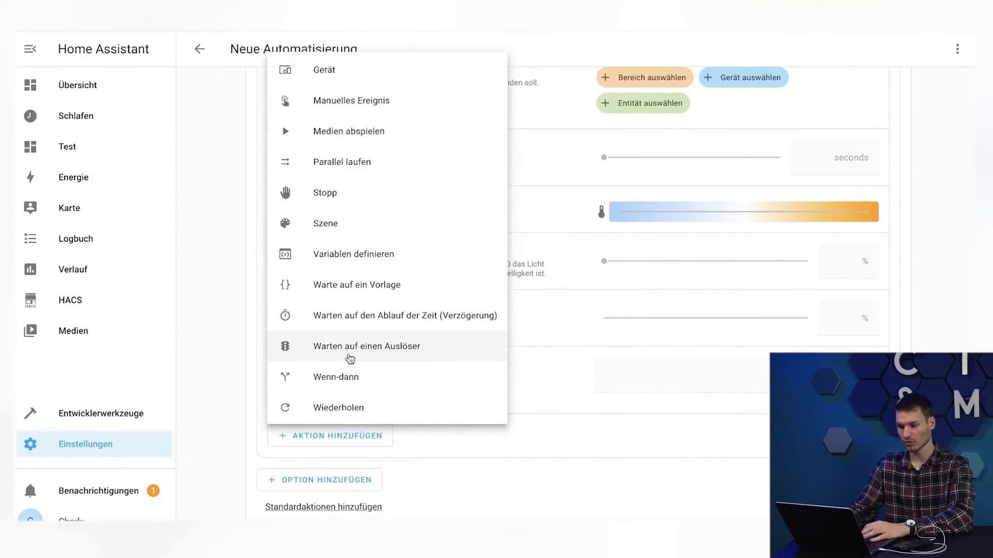
{"action": "left_click", "coordinate": [350, 359]}
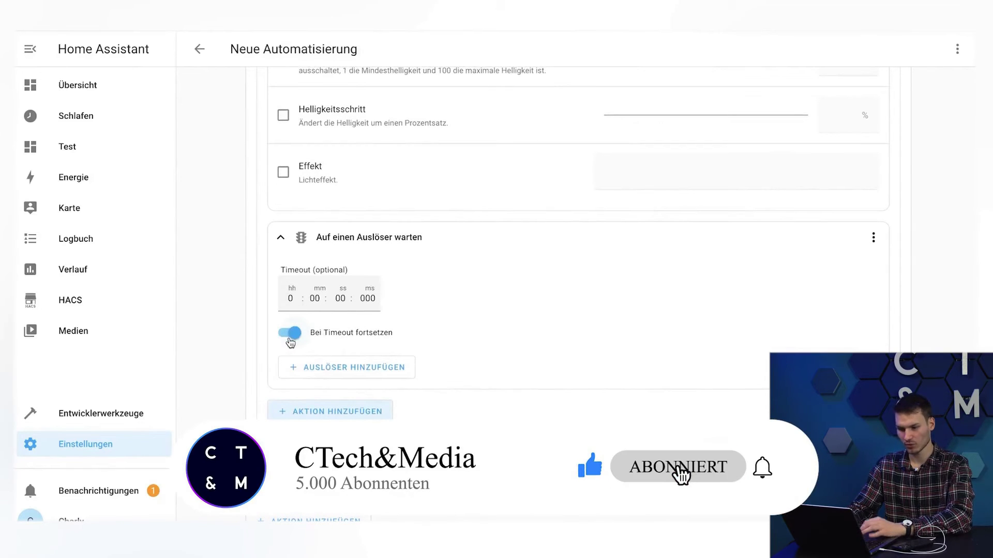
{"action": "left_click", "coordinate": [289, 339]}
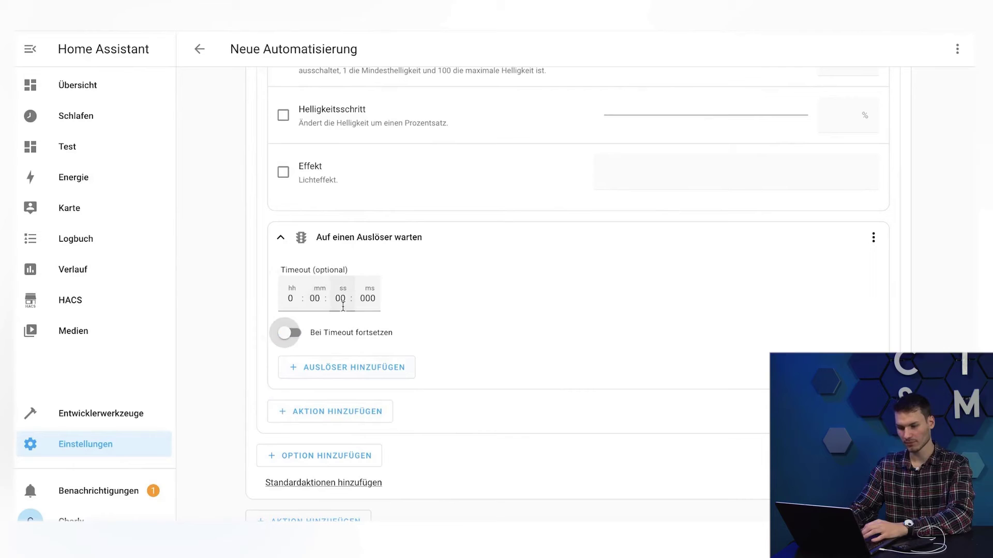
{"action": "left_click", "coordinate": [340, 301]}
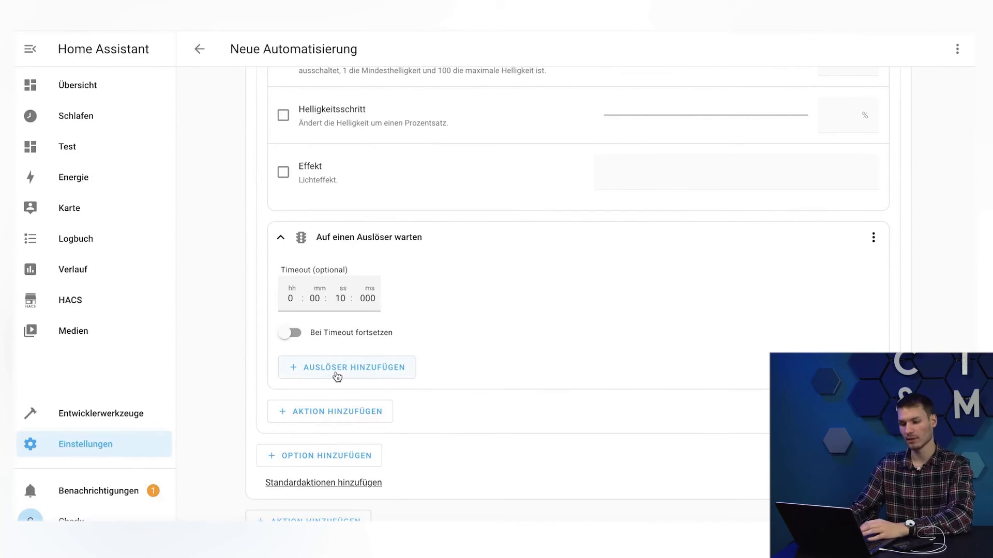
Make the wait step listen for MQTT topic /lichtschater1 with payload ON.
{"action": "left_click", "coordinate": [338, 375]}
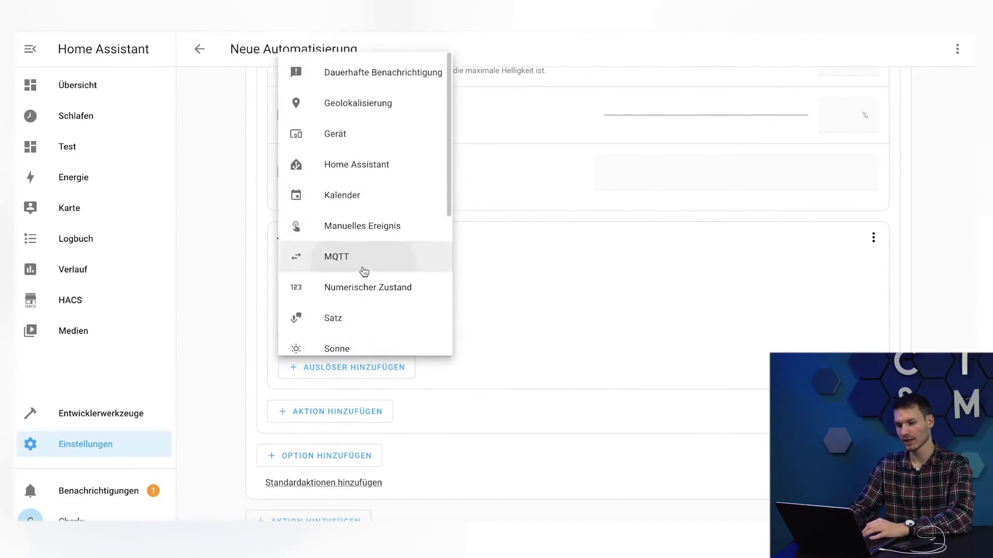
{"action": "left_click", "coordinate": [365, 267]}
{"action": "type", "text": "/lichtschater1"}
{"action": "left_click", "coordinate": [342, 430]}
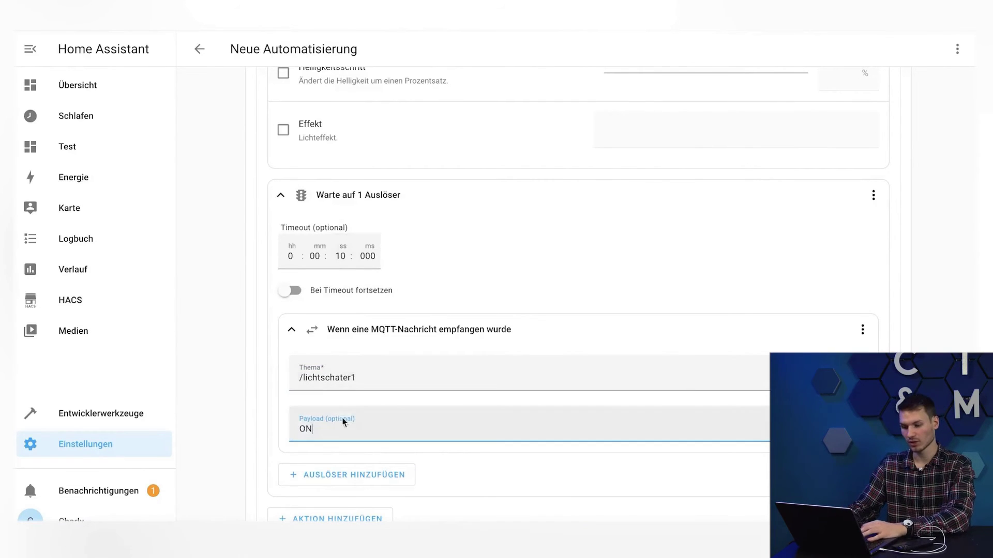
{"action": "scroll", "coordinate": [344, 420], "scroll_direction": "down", "scroll_amount": 2}
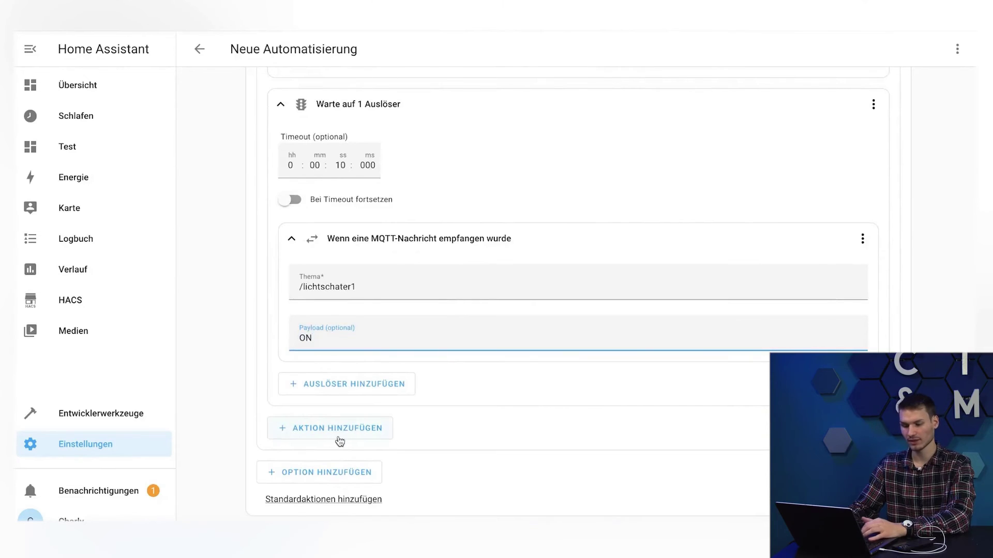
{"action": "scroll", "coordinate": [304, 409], "scroll_direction": "down", "scroll_amount": 1}
Add a service call action after the wait using Licht: Einschalten.
{"action": "left_click", "coordinate": [303, 412]}
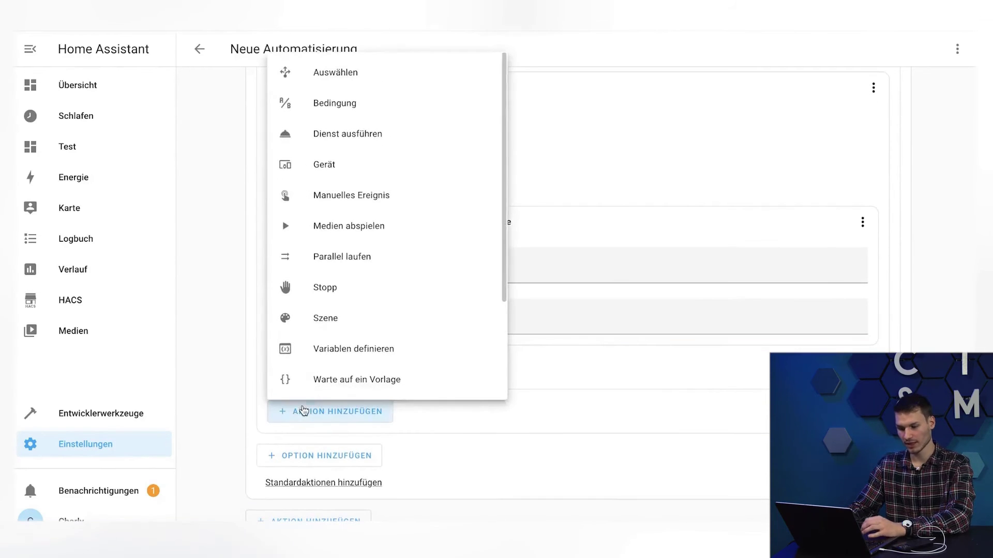
{"action": "scroll", "coordinate": [403, 206], "scroll_direction": "down", "scroll_amount": 1}
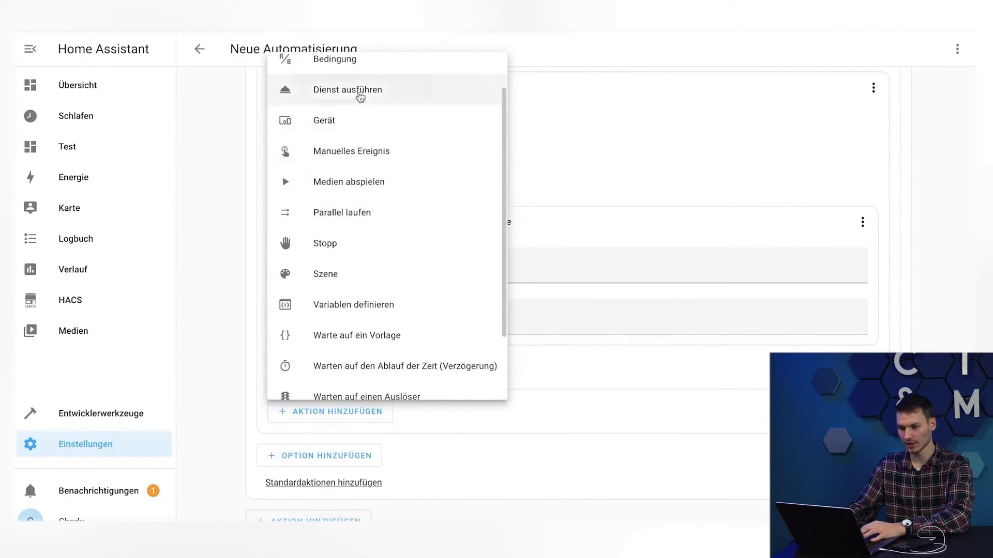
{"action": "left_click", "coordinate": [359, 93]}
{"action": "left_click", "coordinate": [362, 422]}
{"action": "type", "text": "Light"}
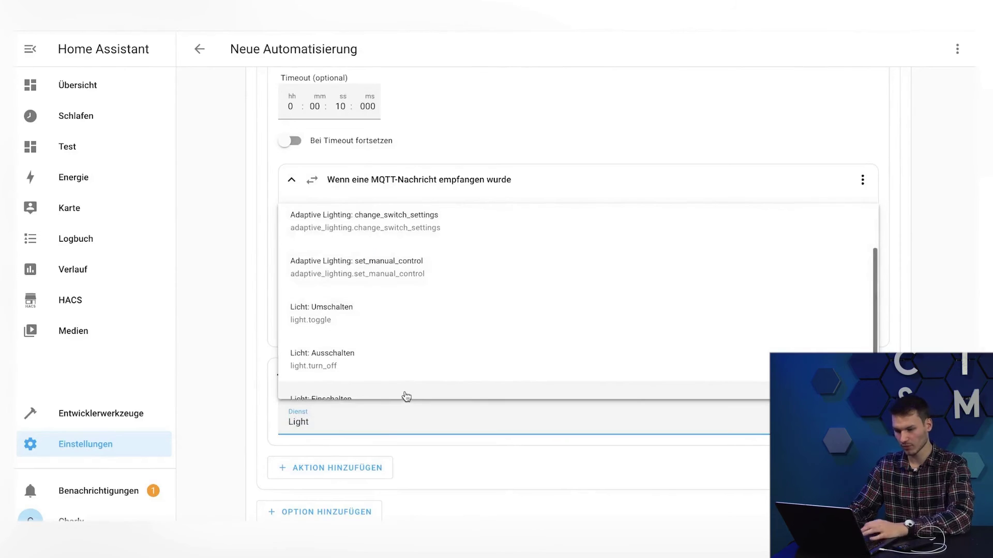
{"action": "left_click", "coordinate": [406, 397]}
Target the Buero lights and enable Helligkeit at 100 % brightness.
{"action": "left_click", "coordinate": [715, 357]}
{"action": "type", "text": "Buero"}
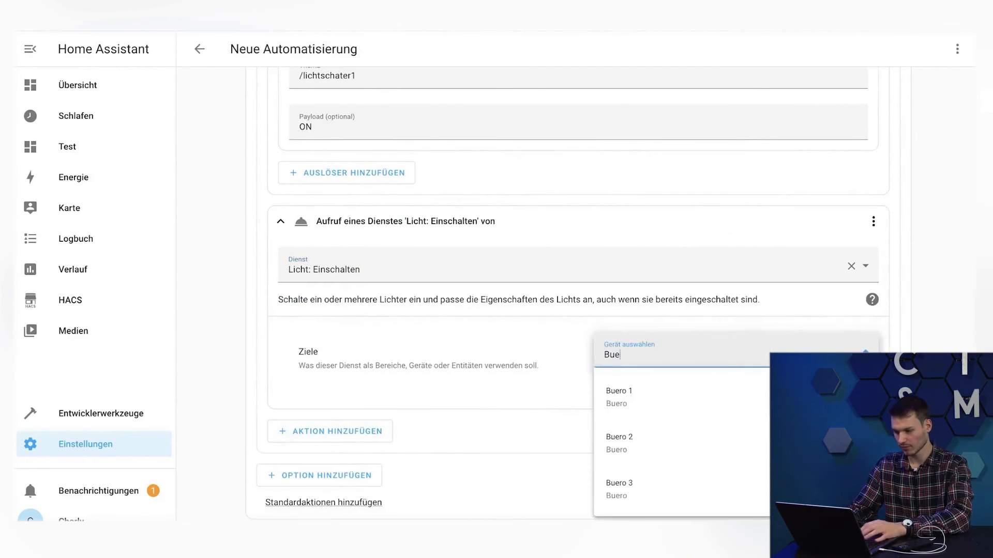
{"action": "left_click", "coordinate": [724, 388]}
{"action": "left_click", "coordinate": [729, 416]}
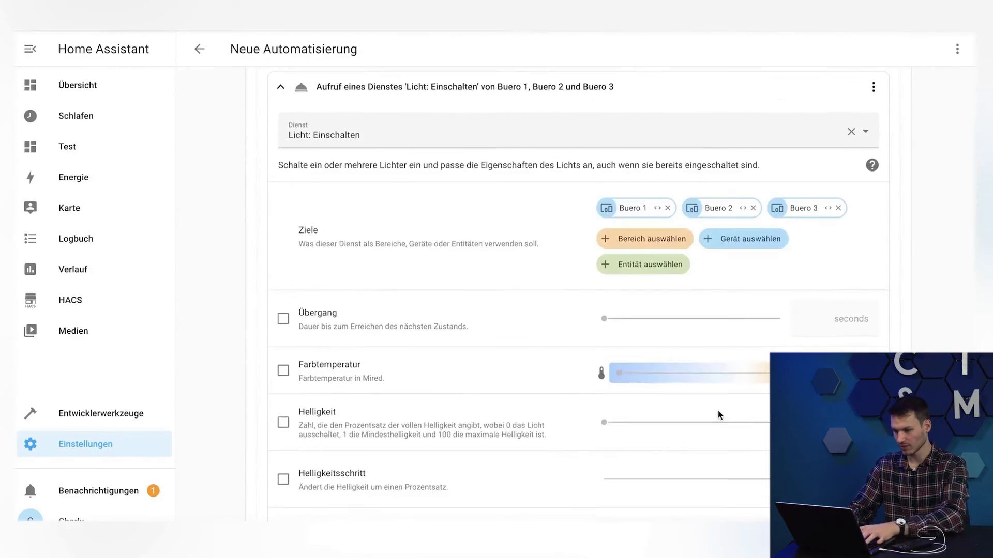
{"action": "scroll", "coordinate": [362, 421], "scroll_direction": "down", "scroll_amount": 1}
{"action": "left_click", "coordinate": [283, 370]}
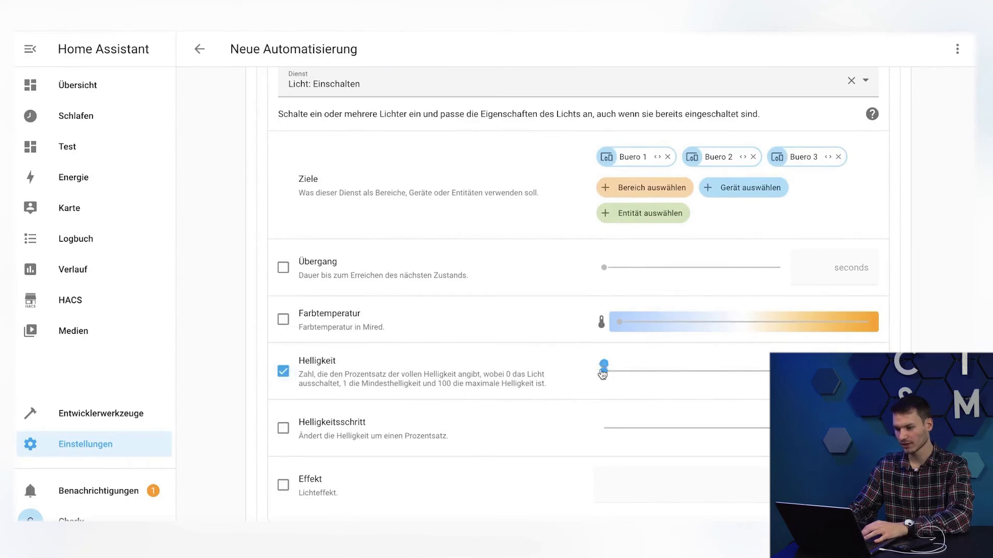
{"action": "scroll", "coordinate": [606, 405], "scroll_direction": "down", "scroll_amount": 2}
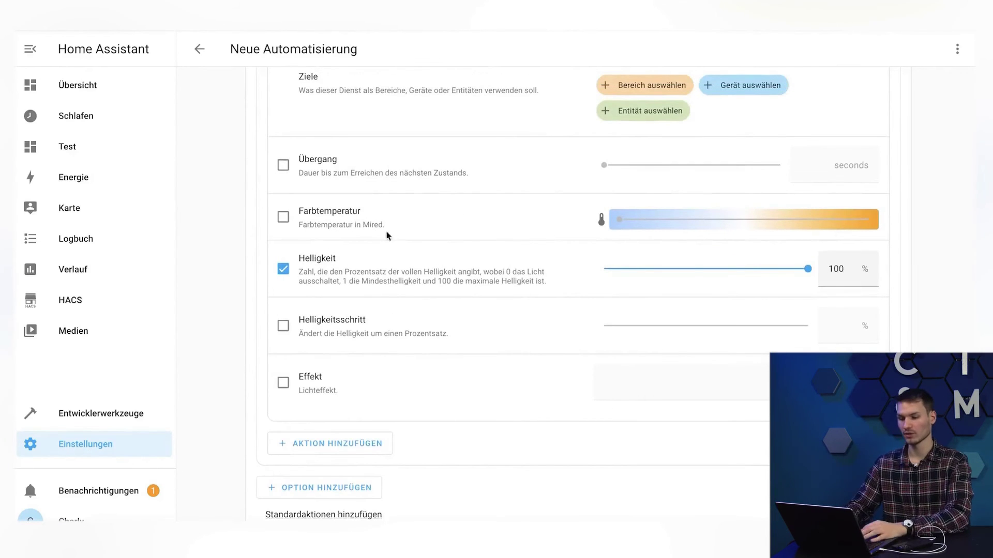
{"action": "scroll", "coordinate": [426, 272], "scroll_direction": "down", "scroll_amount": 1}
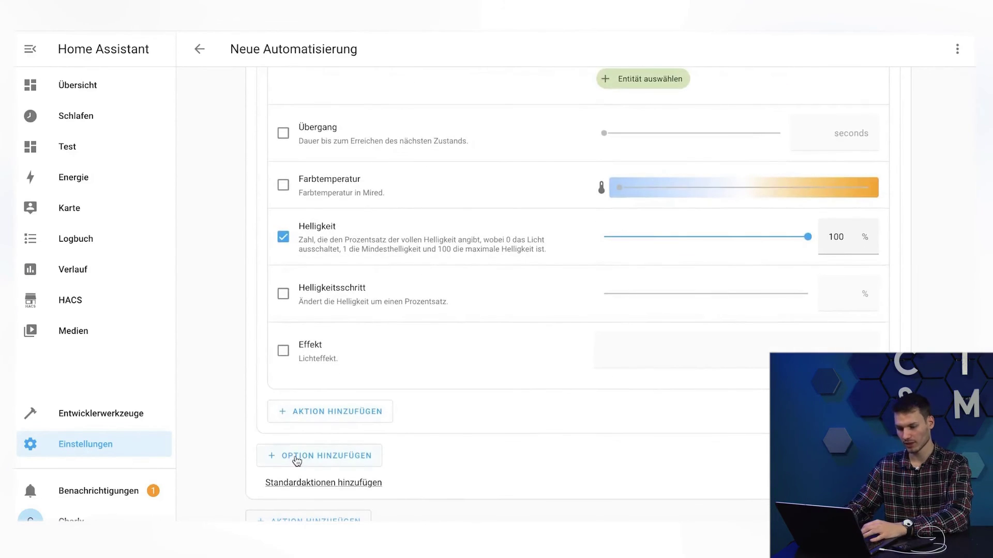
Add Option 2 with an 'Ausgelöst durch' condition for the OFF trigger.
{"action": "left_click", "coordinate": [297, 460]}
{"action": "scroll", "coordinate": [320, 455], "scroll_direction": "down", "scroll_amount": 3}
{"action": "left_click", "coordinate": [364, 357]}
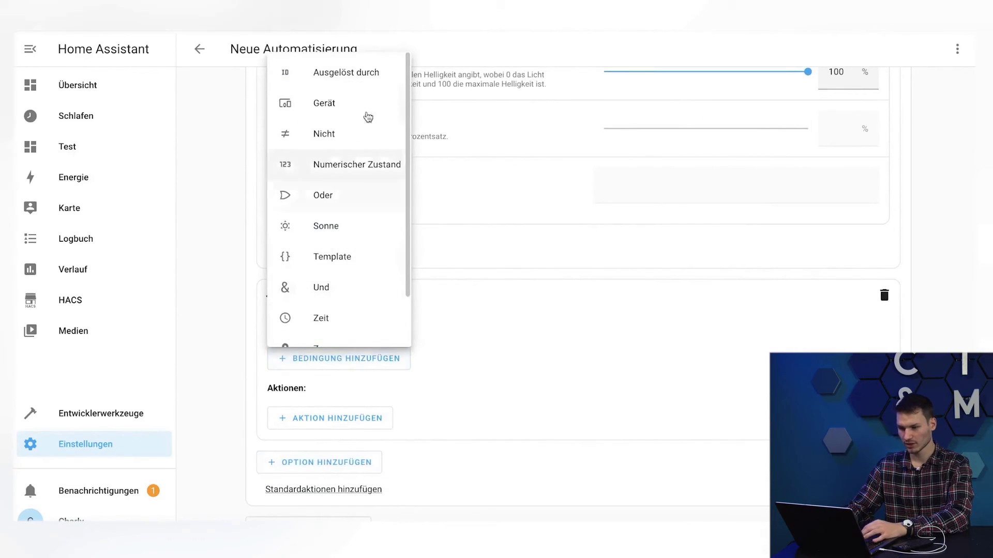
{"action": "left_click", "coordinate": [376, 72]}
{"action": "left_click", "coordinate": [293, 398]}
{"action": "scroll", "coordinate": [289, 406], "scroll_direction": "down", "scroll_amount": 2}
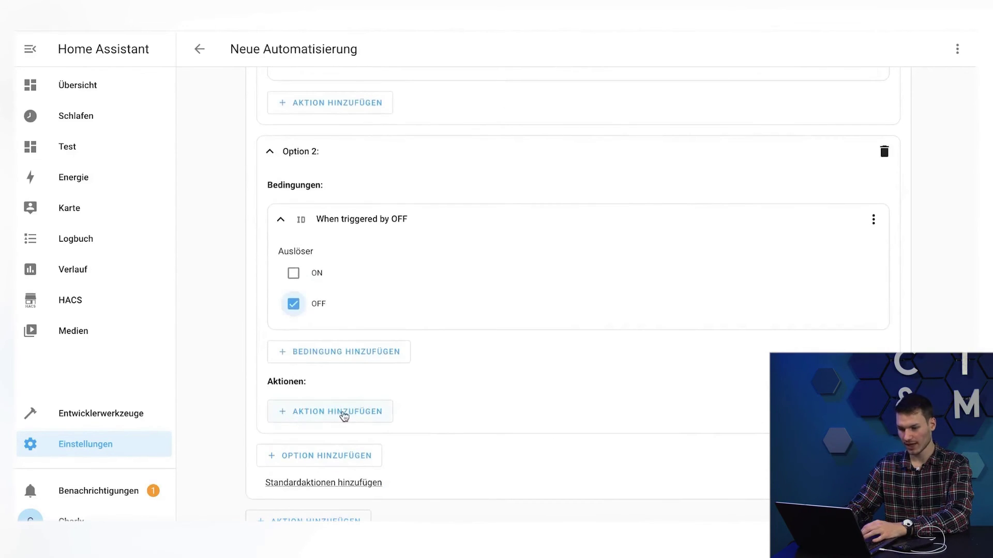
Give Option 2 a service call action using Licht: Ausschalten.
{"action": "left_click", "coordinate": [344, 417]}
{"action": "left_click", "coordinate": [385, 135]}
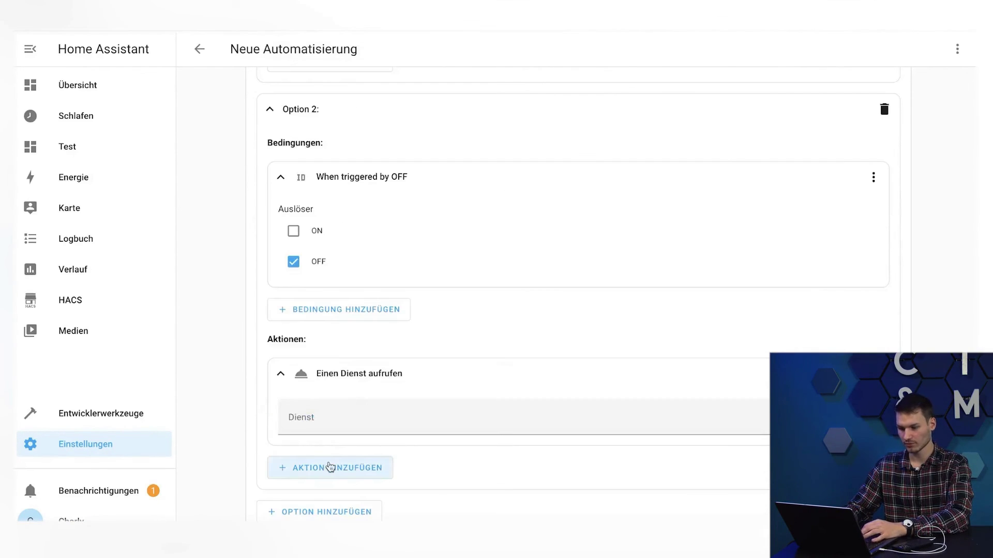
{"action": "left_click", "coordinate": [330, 419]}
{"action": "type", "text": "light"}
{"action": "scroll", "coordinate": [326, 343], "scroll_direction": "down", "scroll_amount": 1}
{"action": "left_click", "coordinate": [326, 342]}
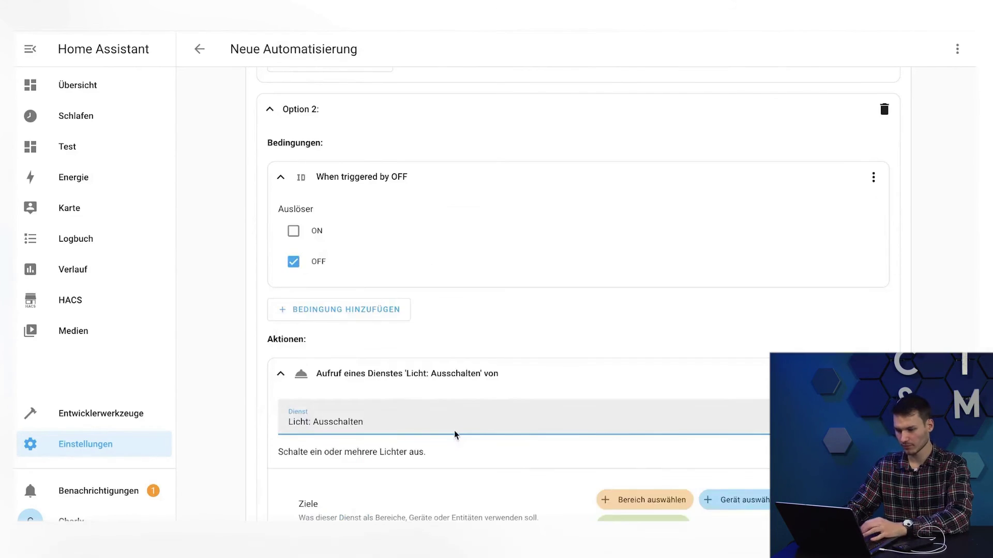
{"action": "scroll", "coordinate": [455, 435], "scroll_direction": "down", "scroll_amount": 3}
Select Buero 1 and Buero 2 as the lights to turn off.
{"action": "left_click", "coordinate": [747, 341]}
{"action": "type", "text": "Buero"}
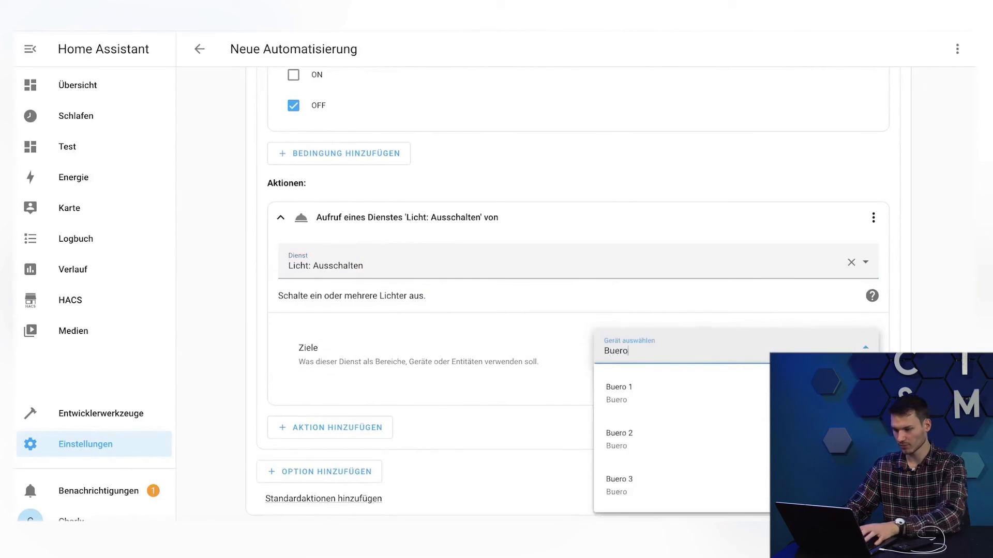
{"action": "left_click", "coordinate": [750, 393]}
{"action": "left_click", "coordinate": [749, 420]}
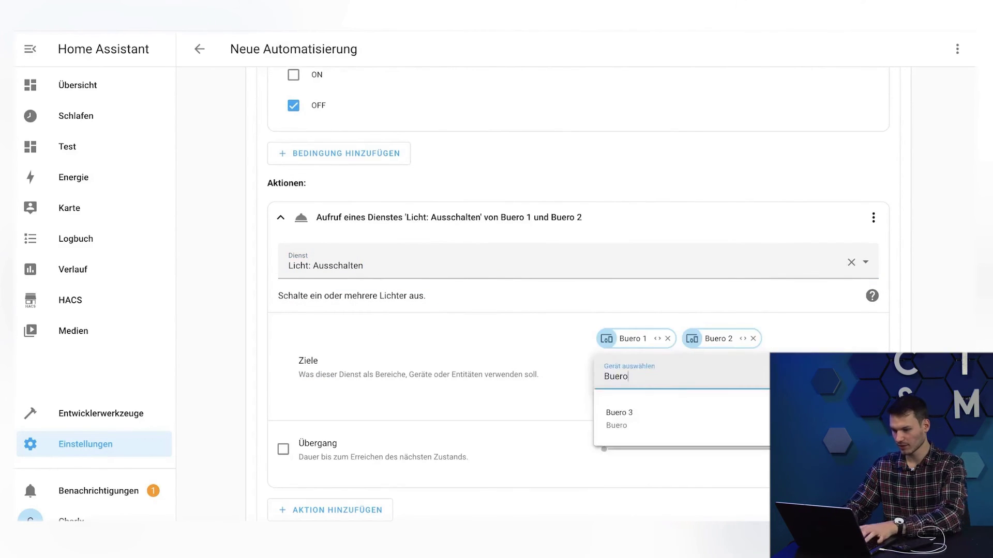